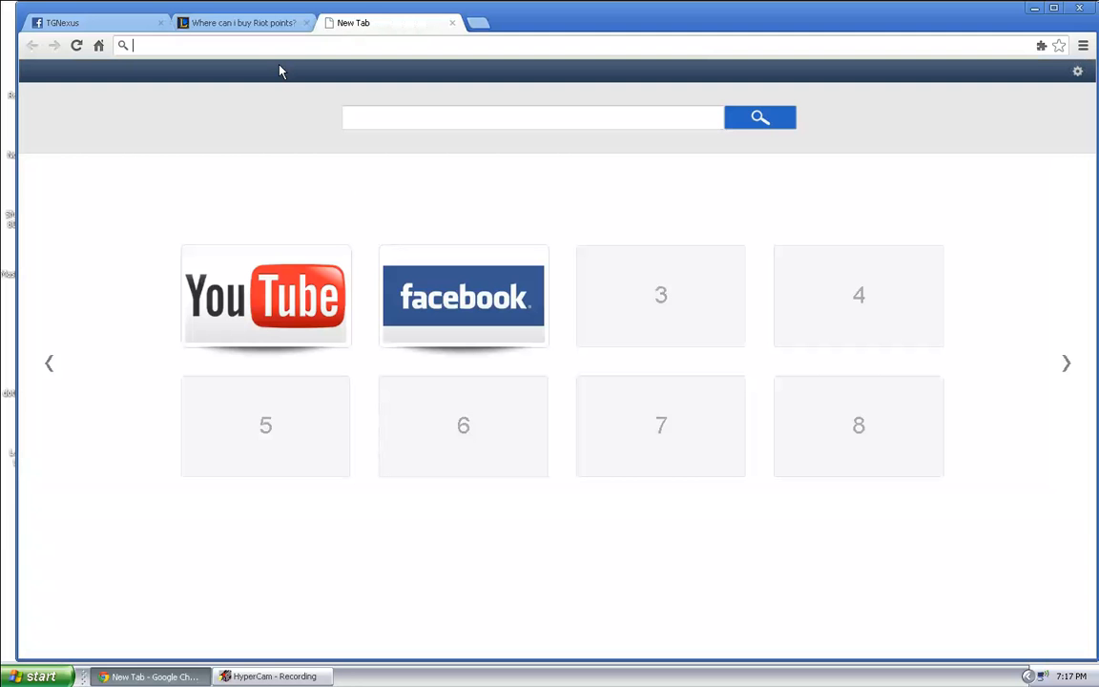
text(www.)
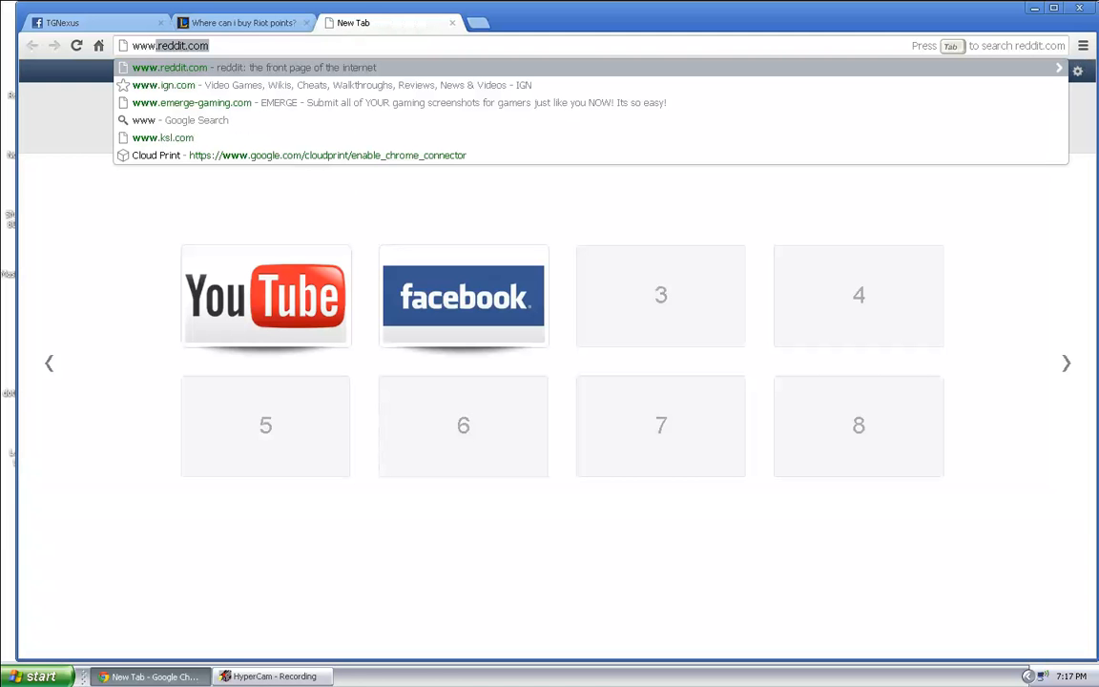
text(minecr)
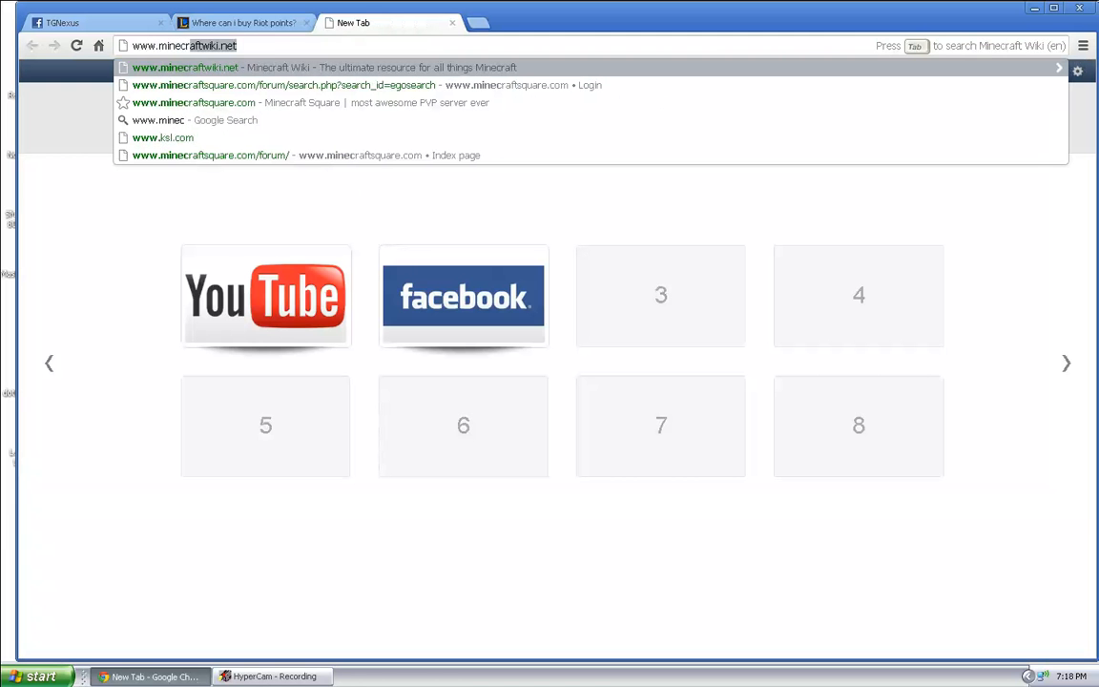
text(aft.net)
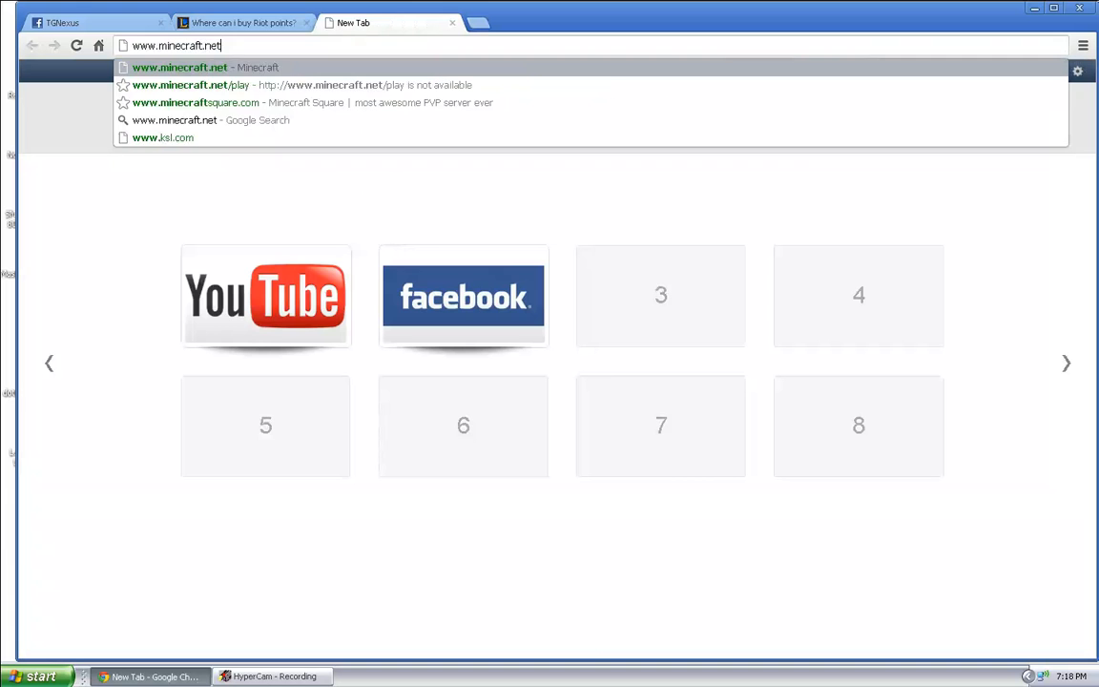
key(Return)
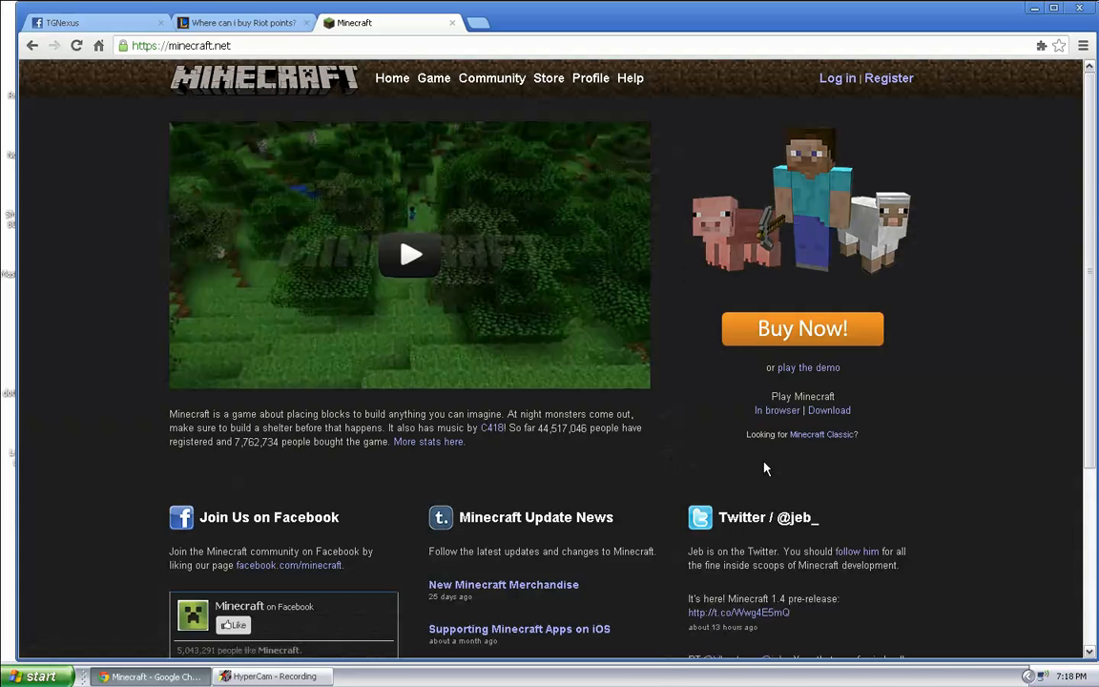
click(828, 413)
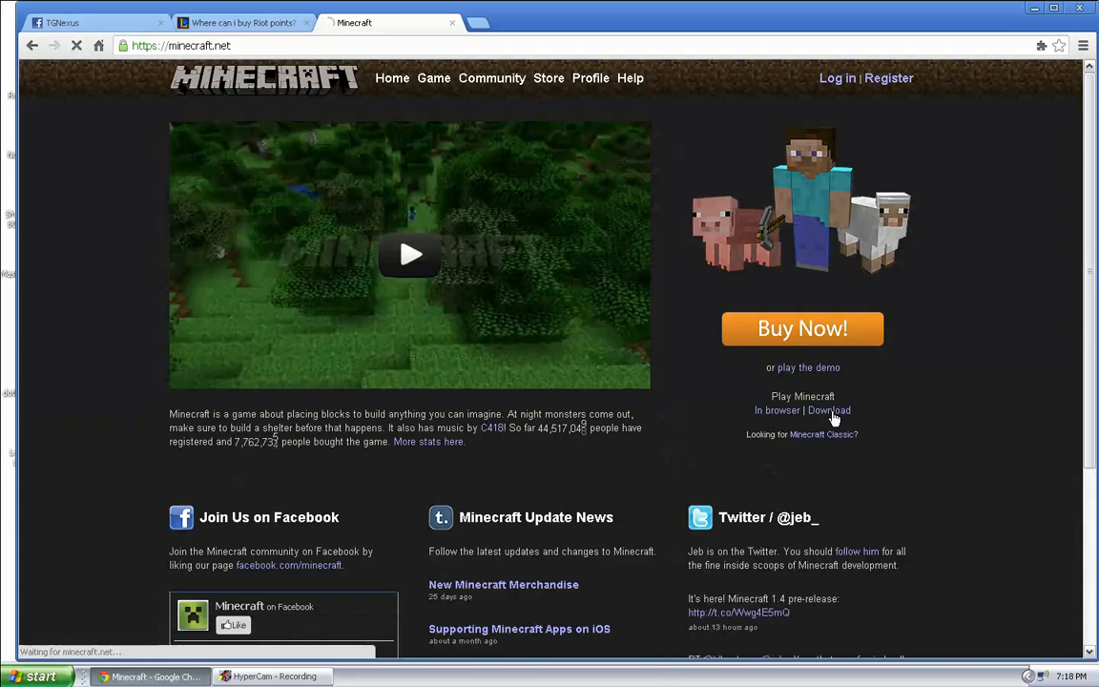
click(32, 45)
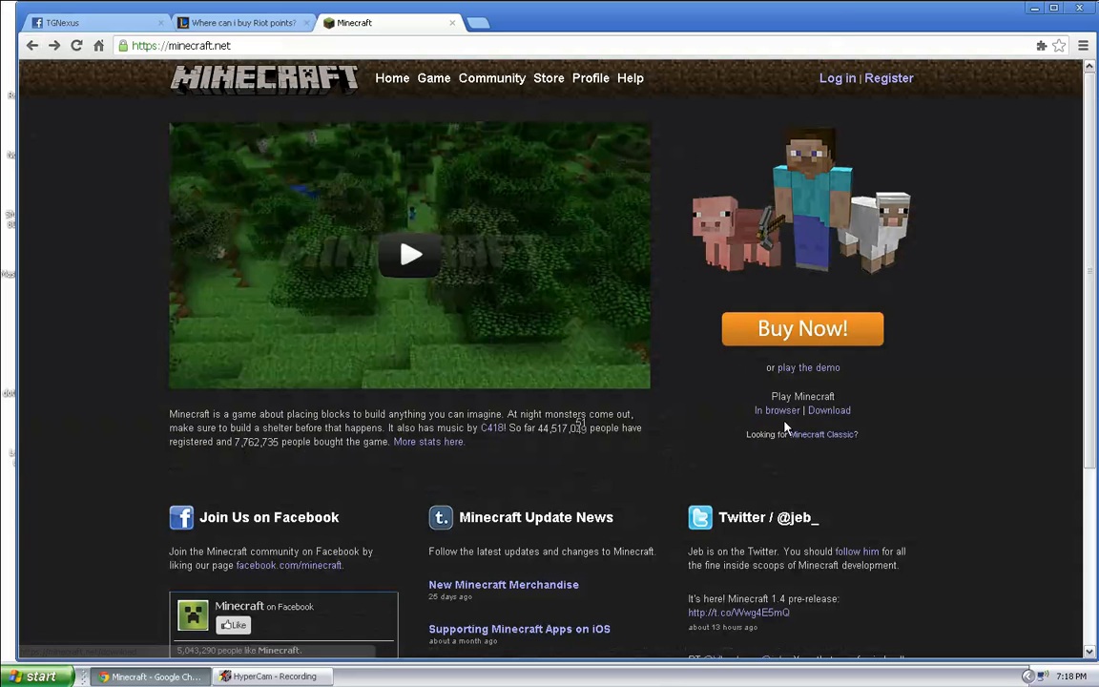
click(839, 414)
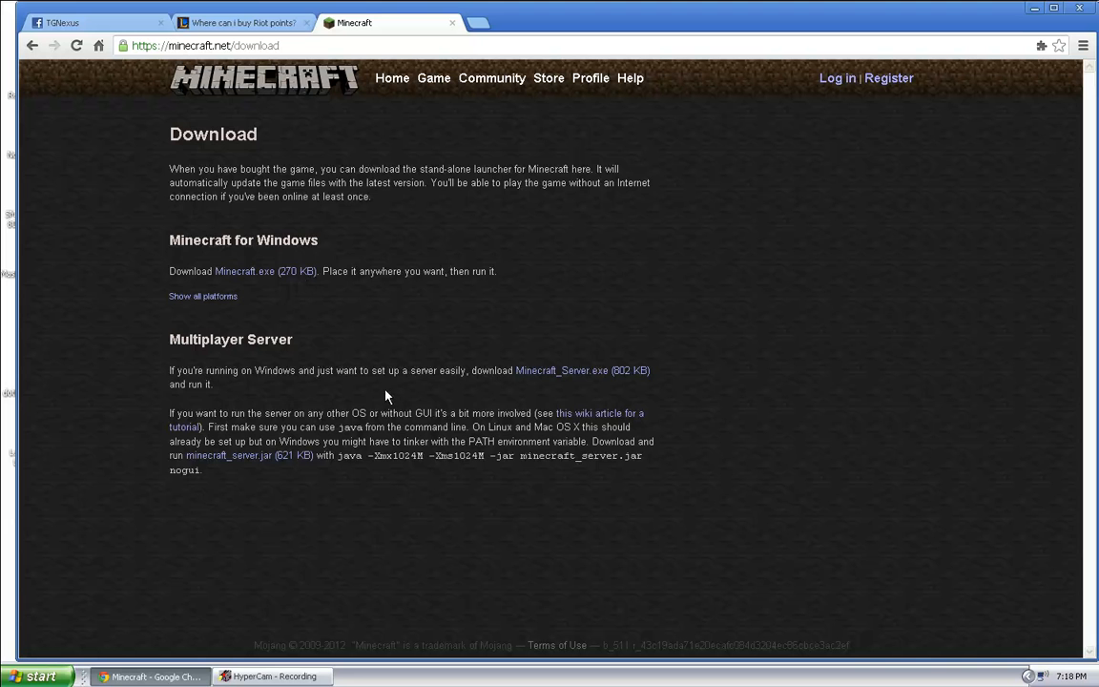
Download Minecraft_Server.exe for Windows and run the downloaded file.
click(582, 376)
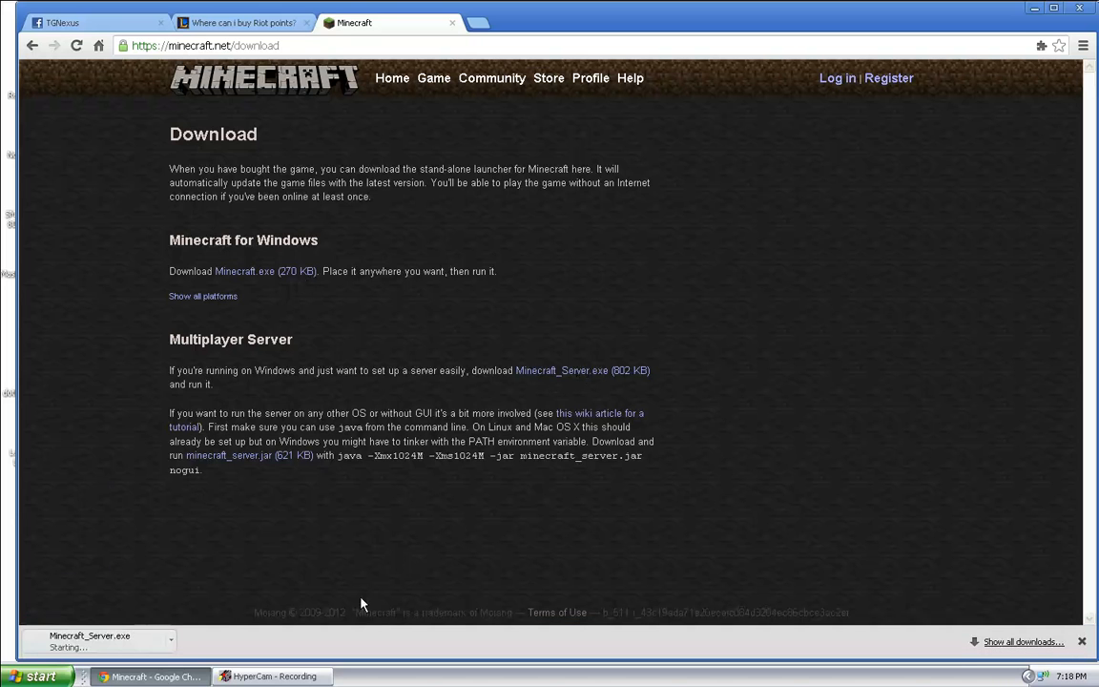
click(138, 646)
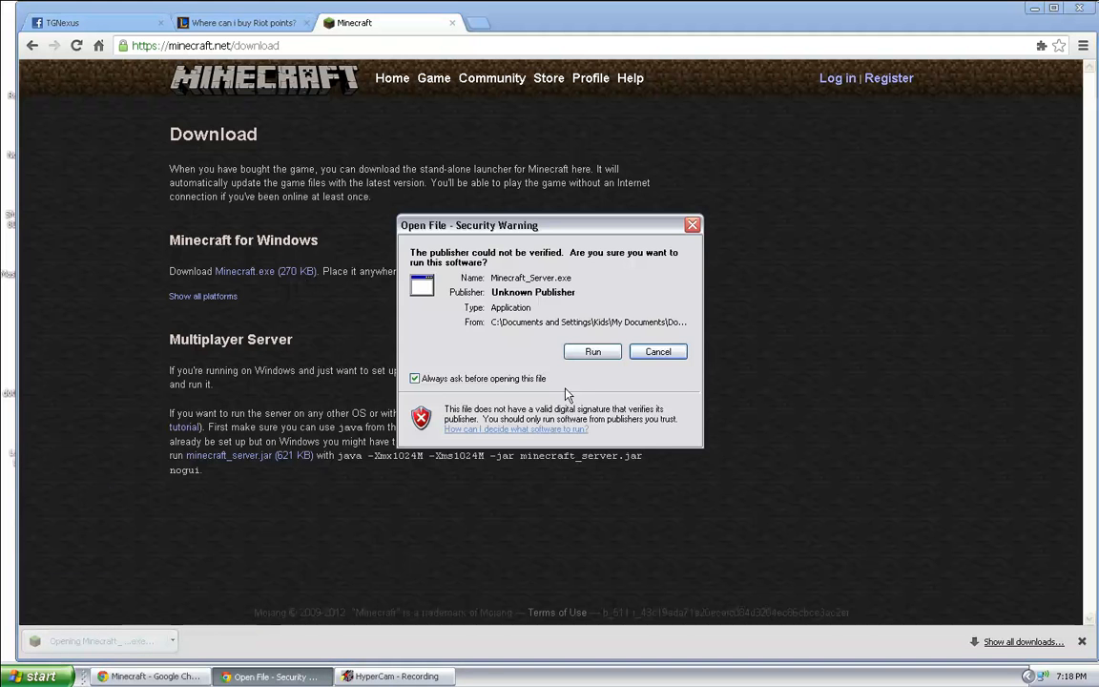
click(593, 351)
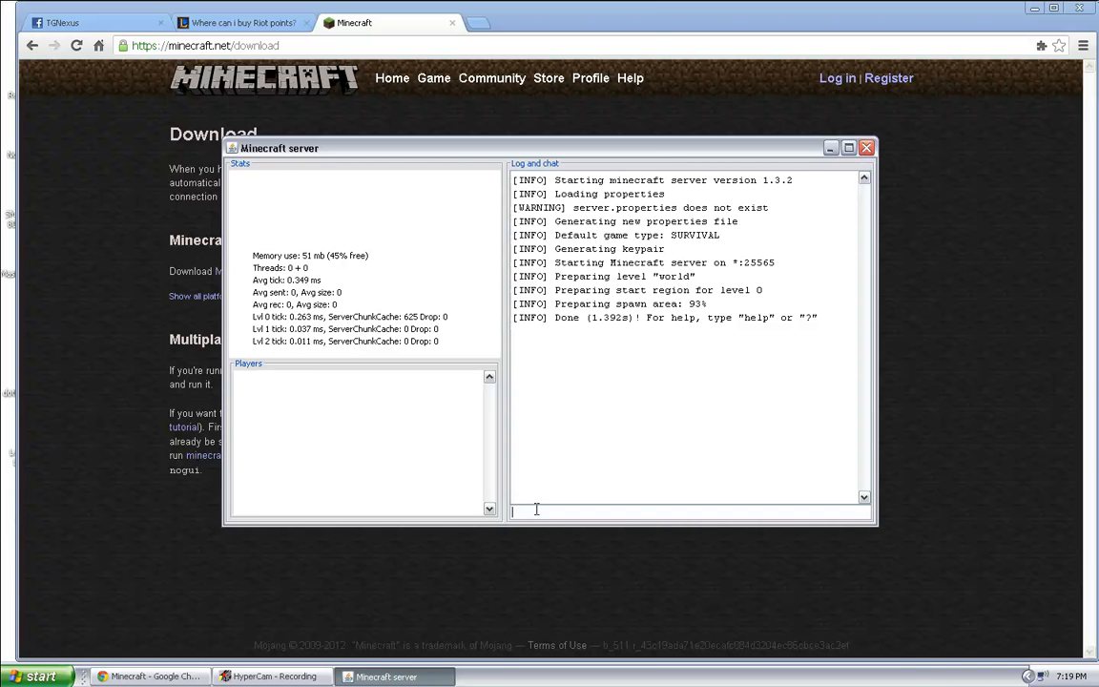
Shut down the running Minecraft server with the stop command.
text(stop)
key(Return)
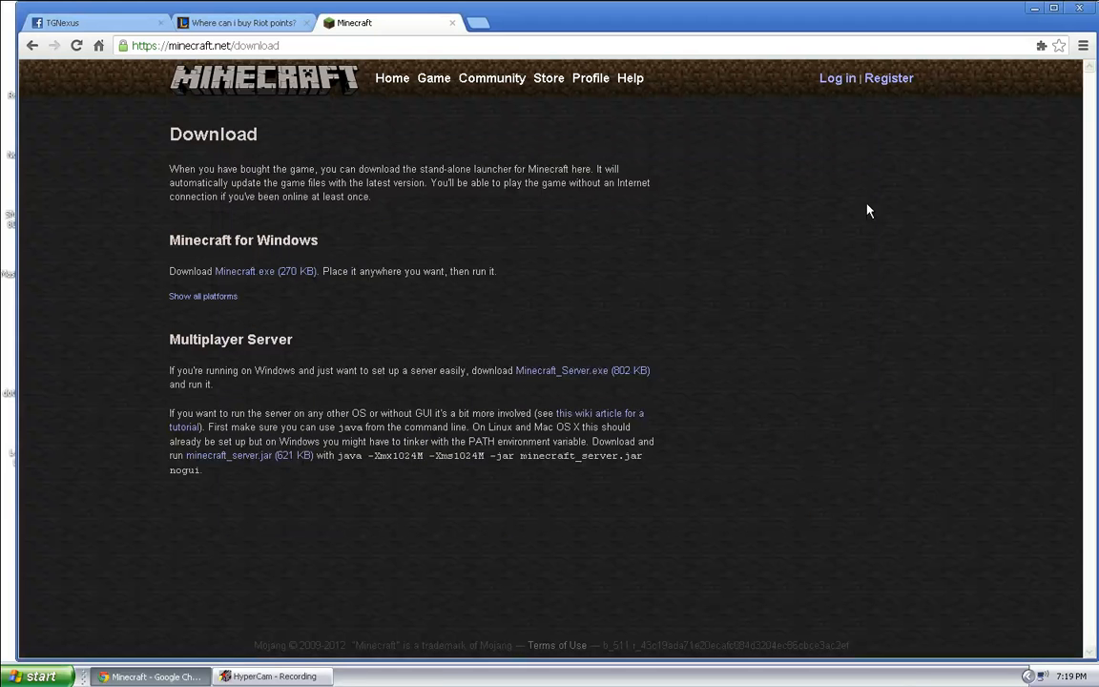
Open the Qwest modem configuration page at 192.168.0.1 in a new browser tab.
click(481, 24)
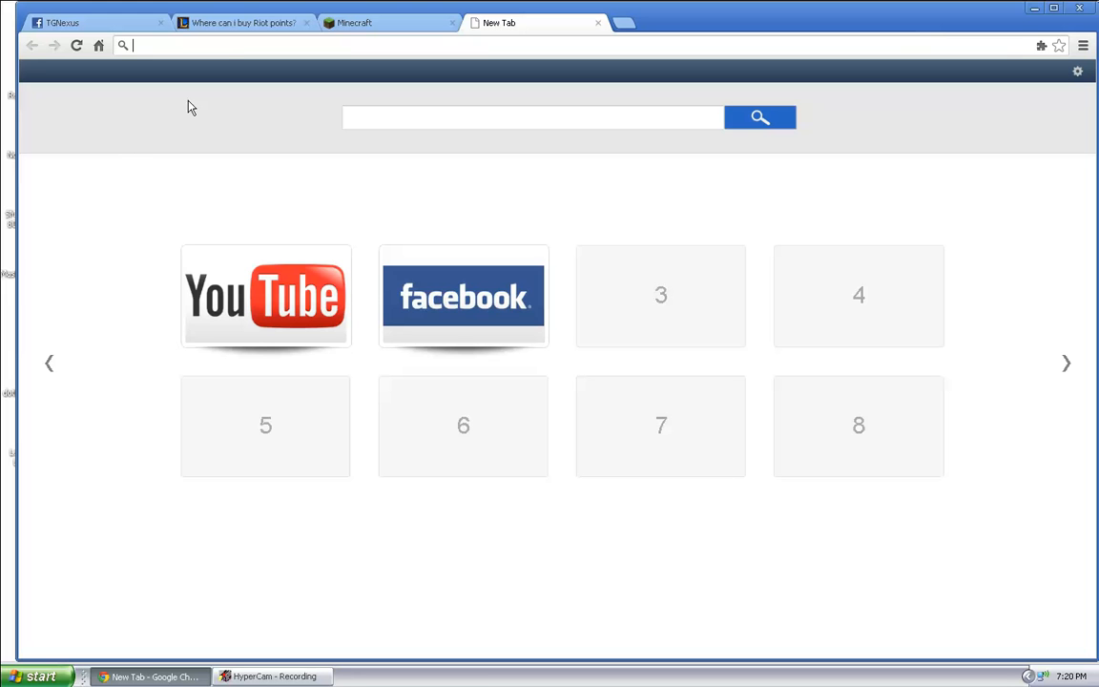
text(192)
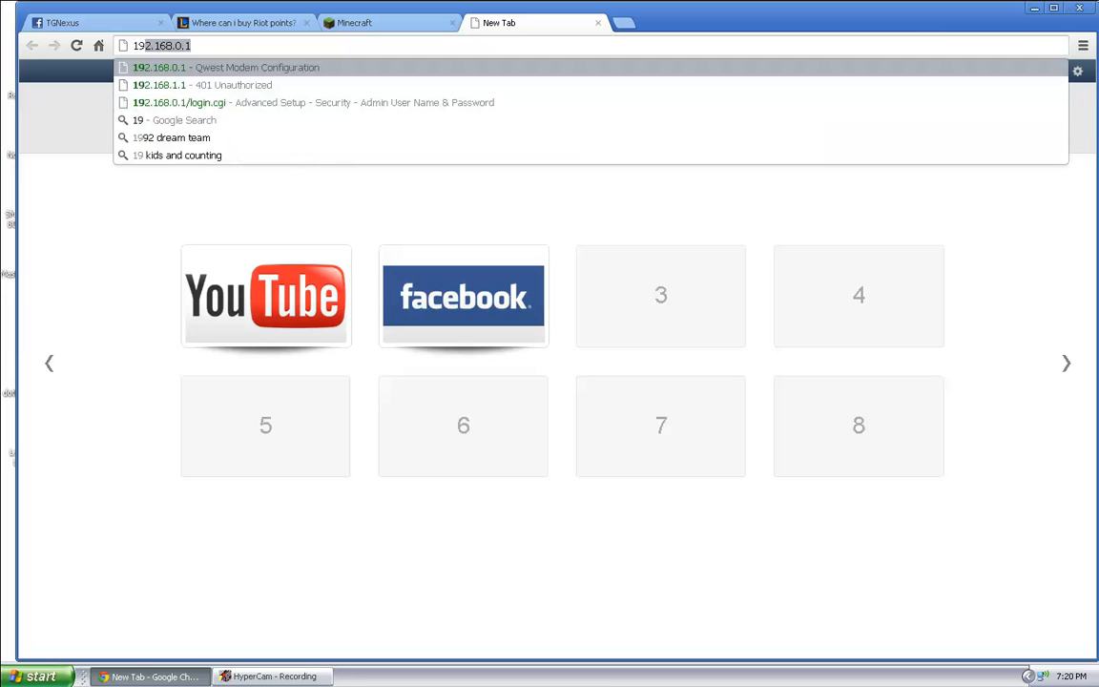
text(.1)
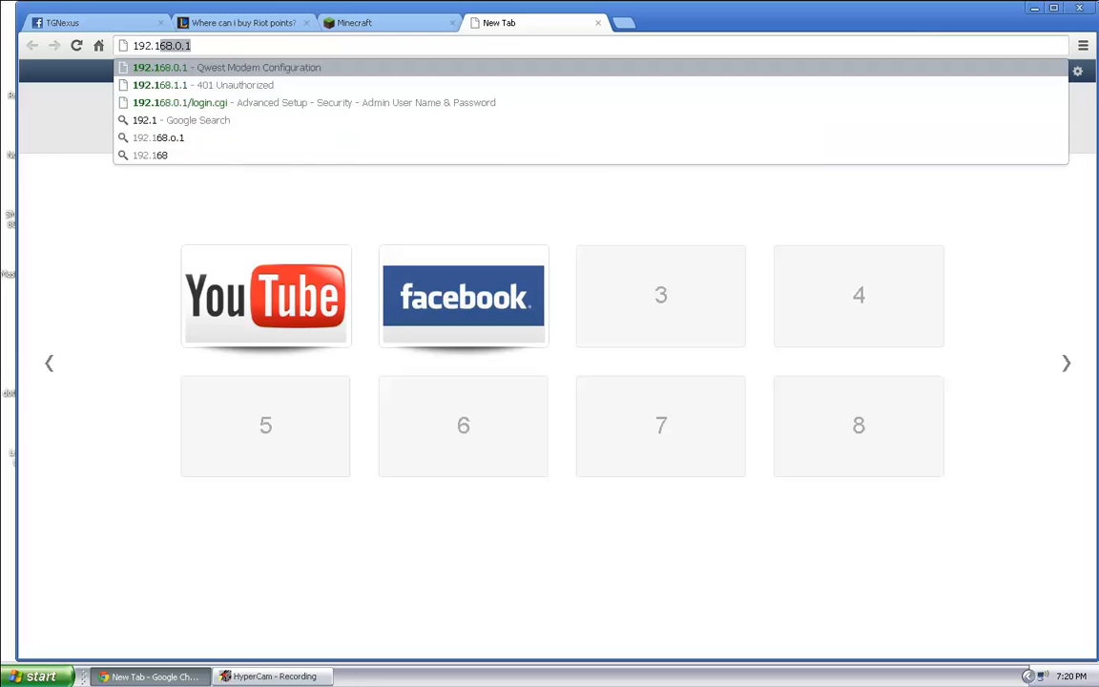
text(68)
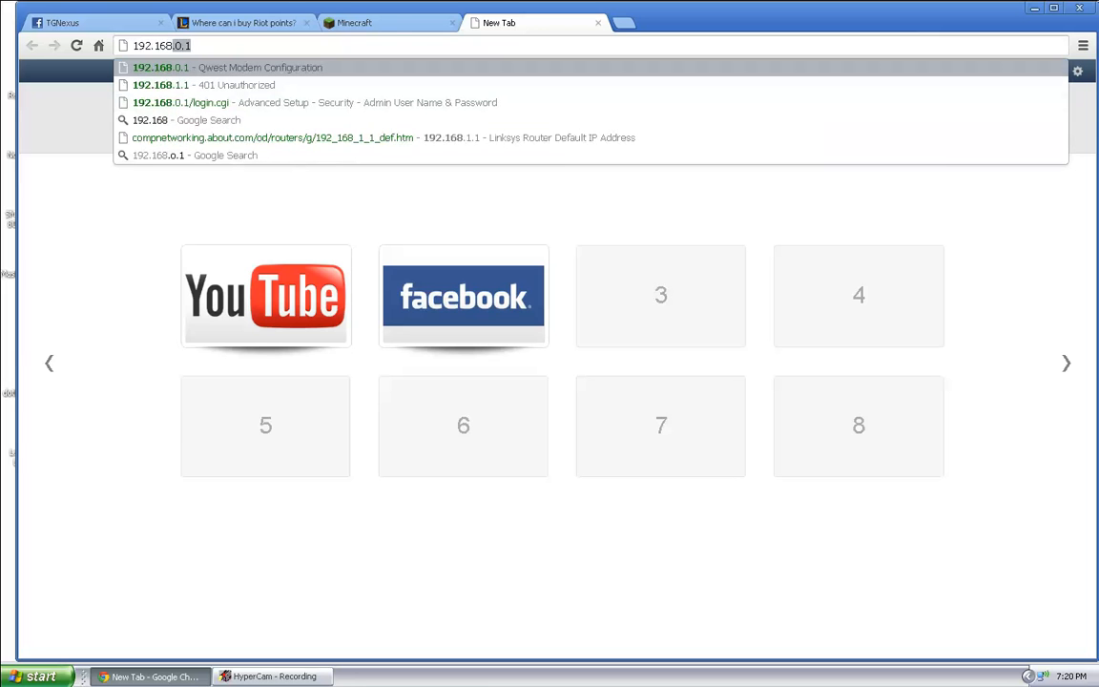
click(253, 72)
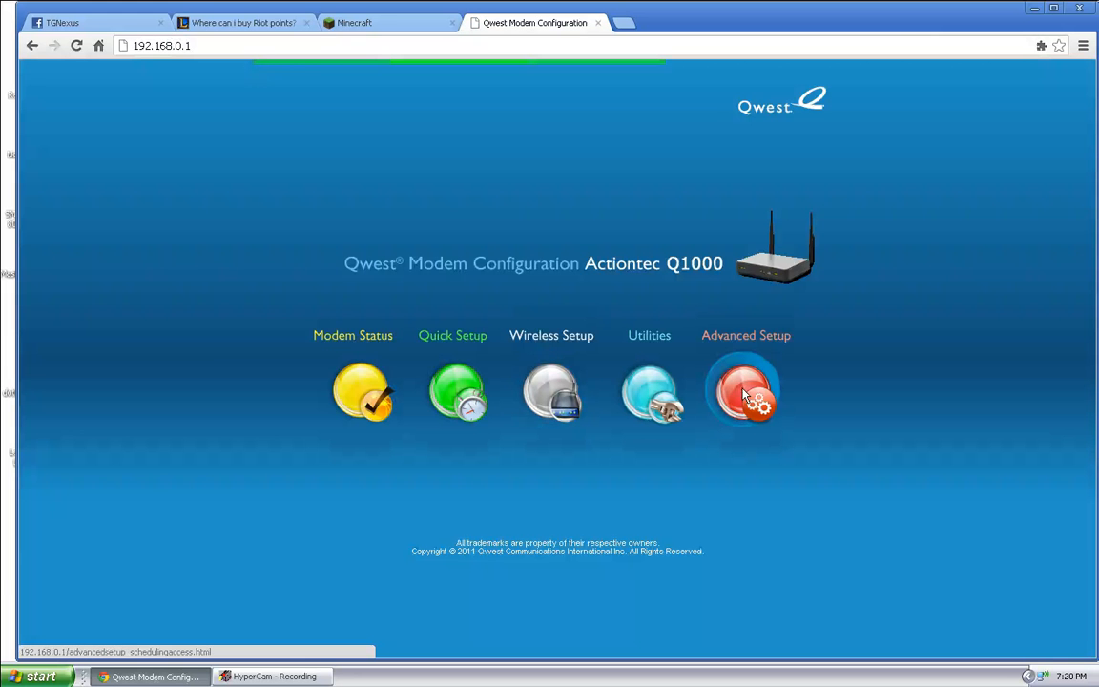
Open the Port Forwarding page in the modem's advanced security settings.
click(745, 394)
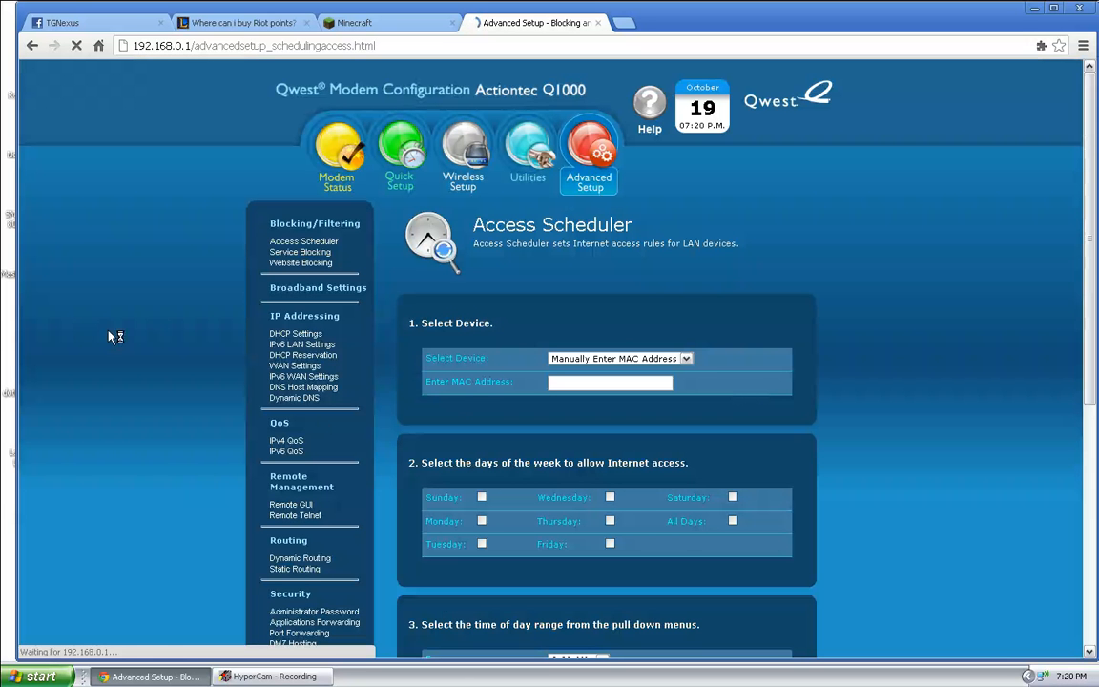
scroll(203, 357, down, 2)
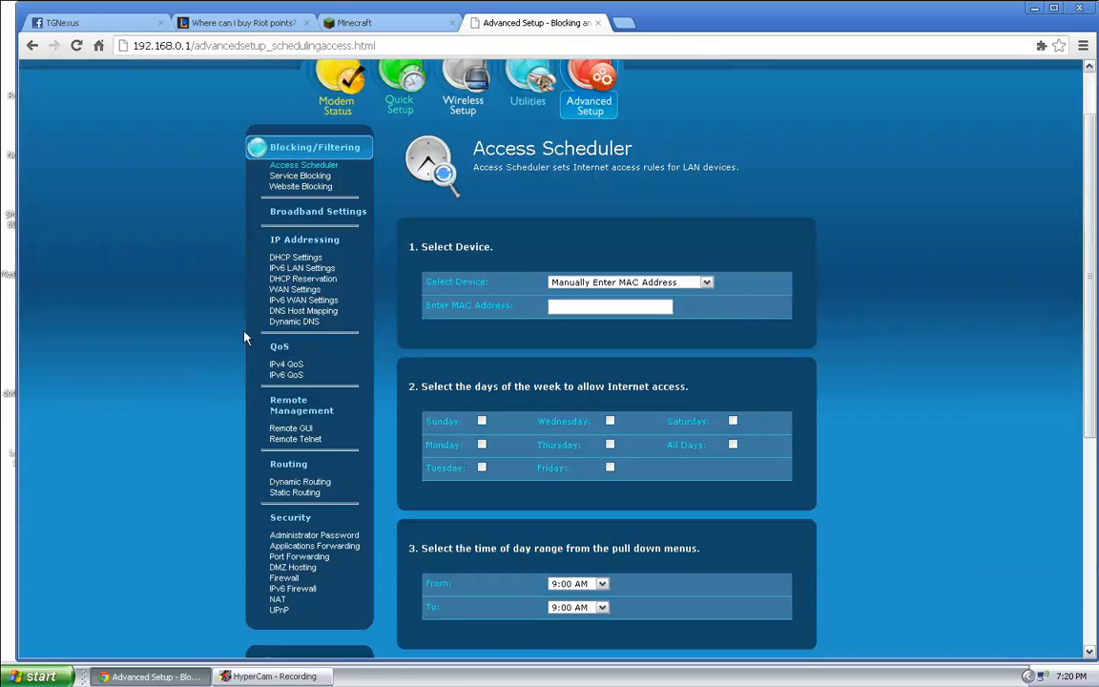
scroll(131, 189, up, 2)
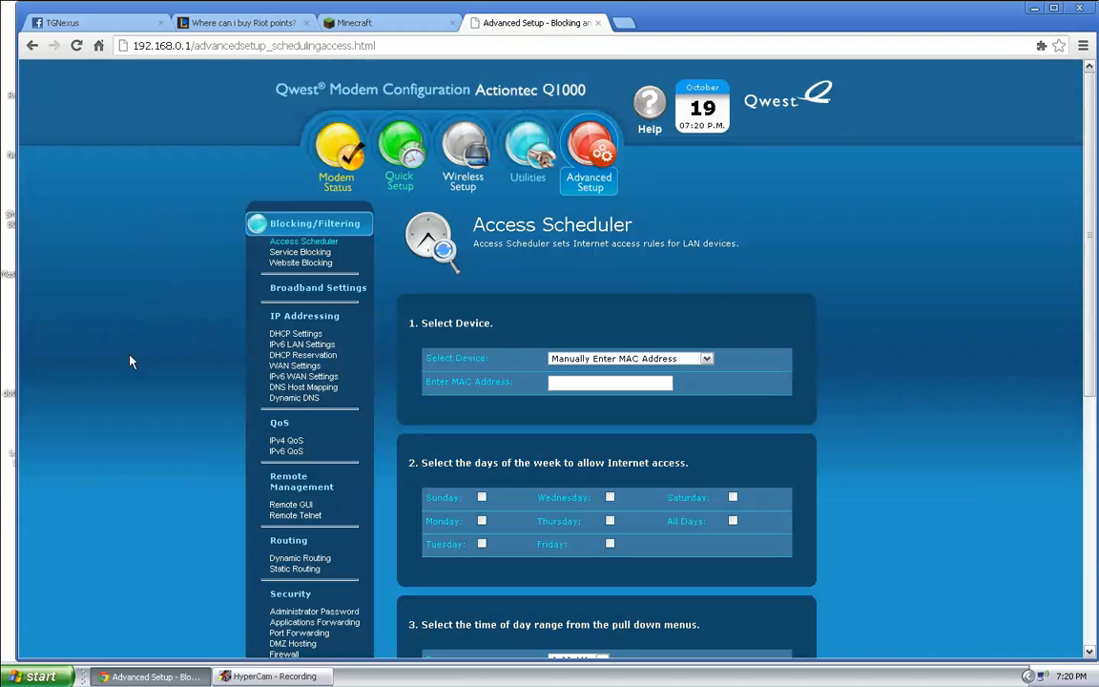
scroll(161, 350, down, 3)
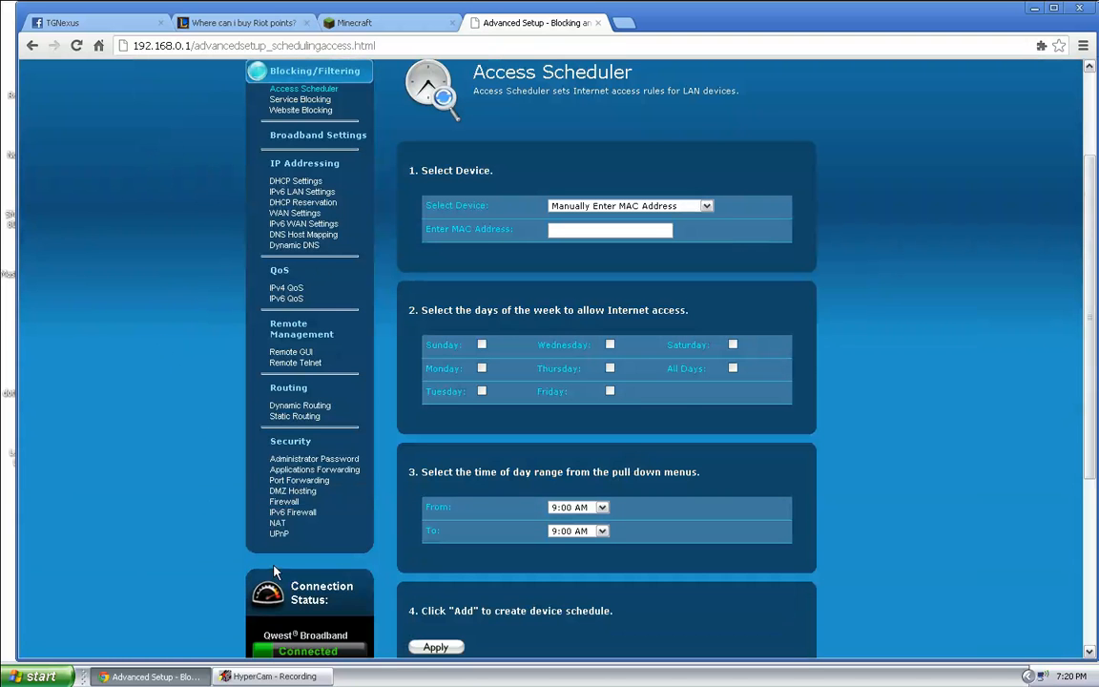
click(298, 481)
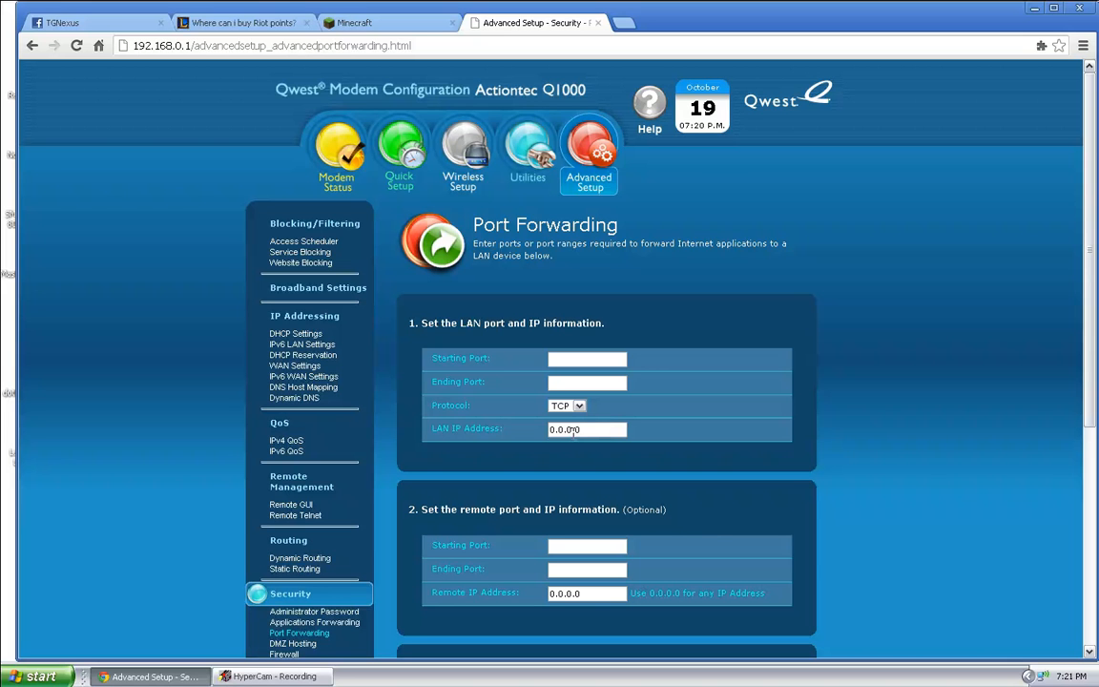
Examine the protocol choices for the LAN port and the remote port fields of the port forwarding form.
click(577, 408)
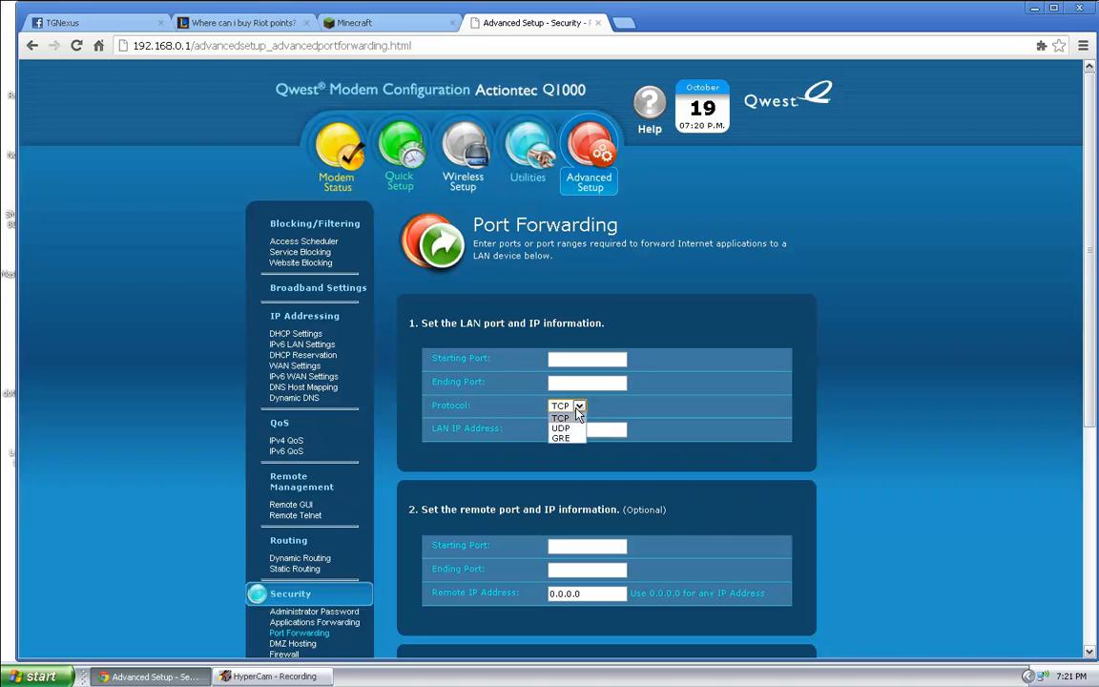
click(577, 409)
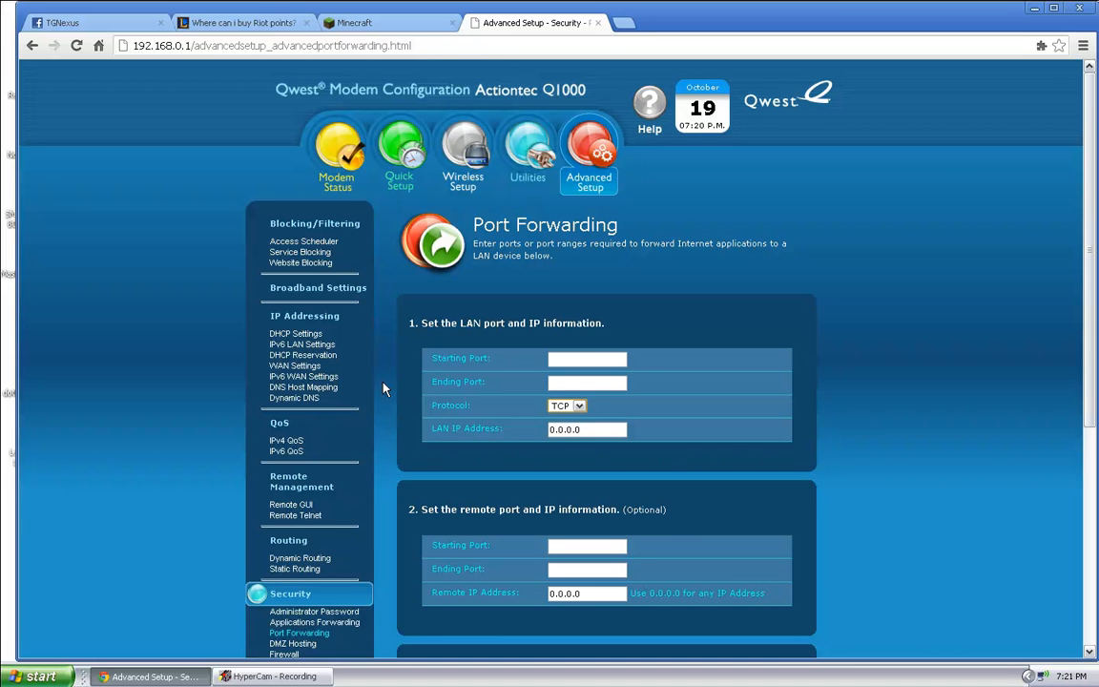
scroll(384, 388, down, 3)
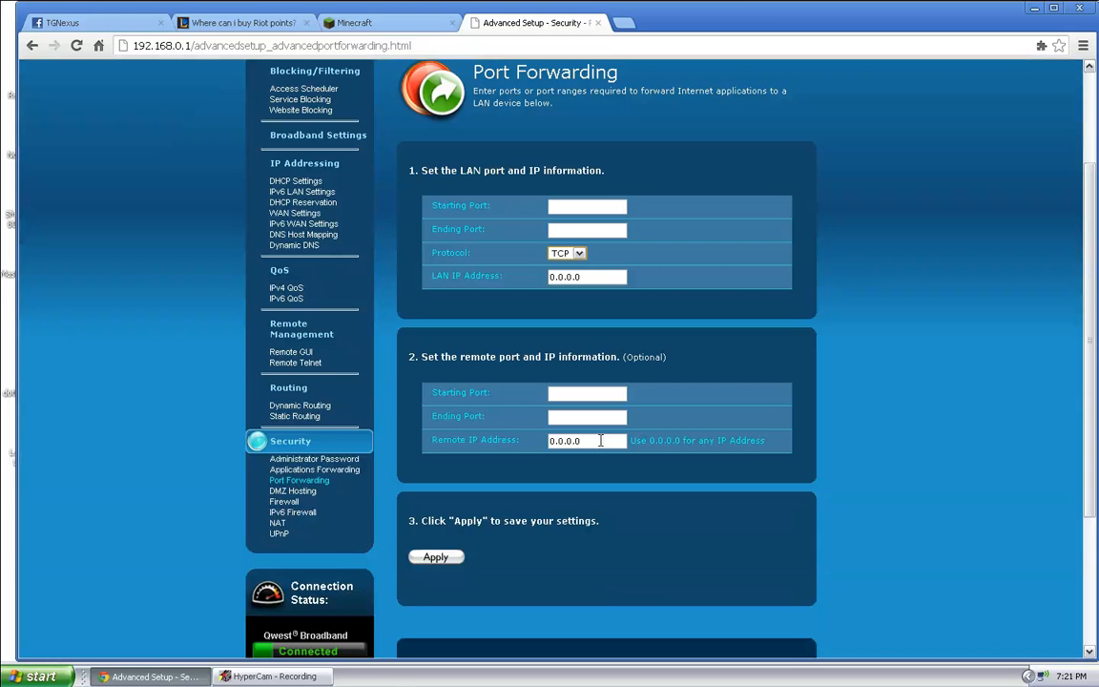
Open whatsmyip.com in a new browser tab to look up the public IP address.
click(622, 23)
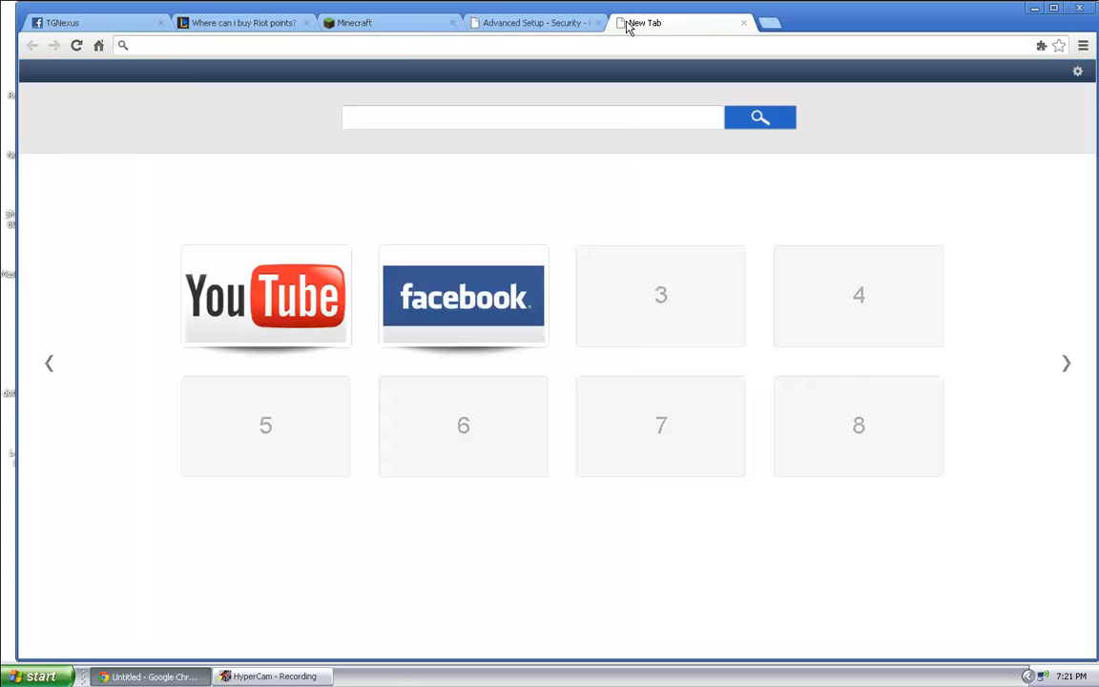
text(whatsm)
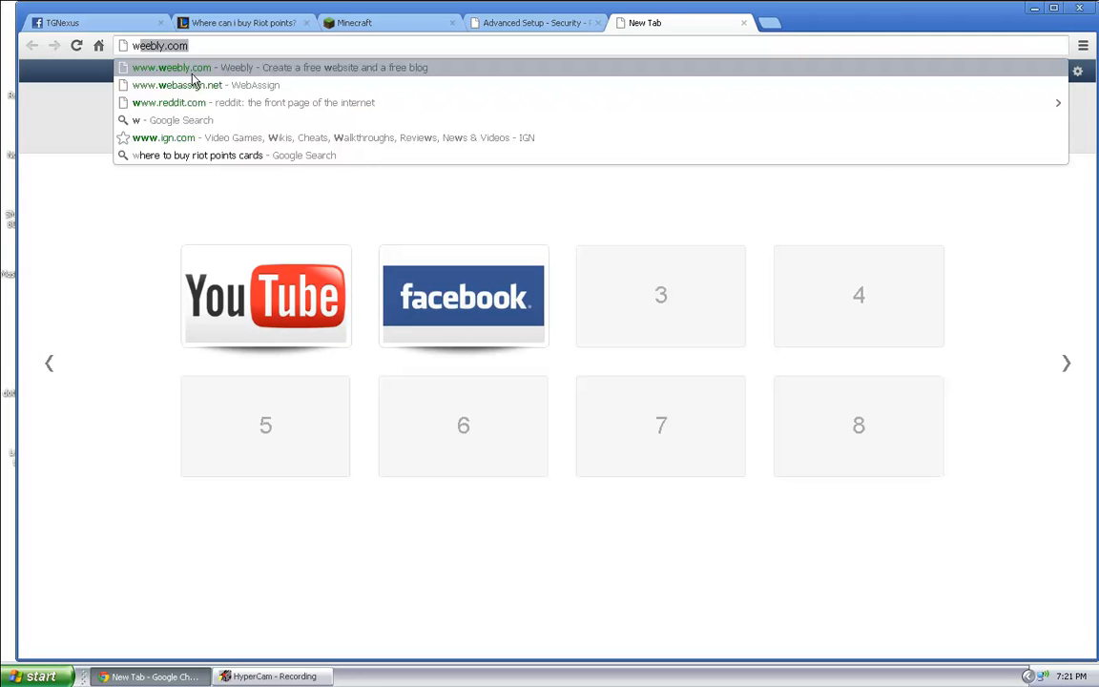
text(yip.co)
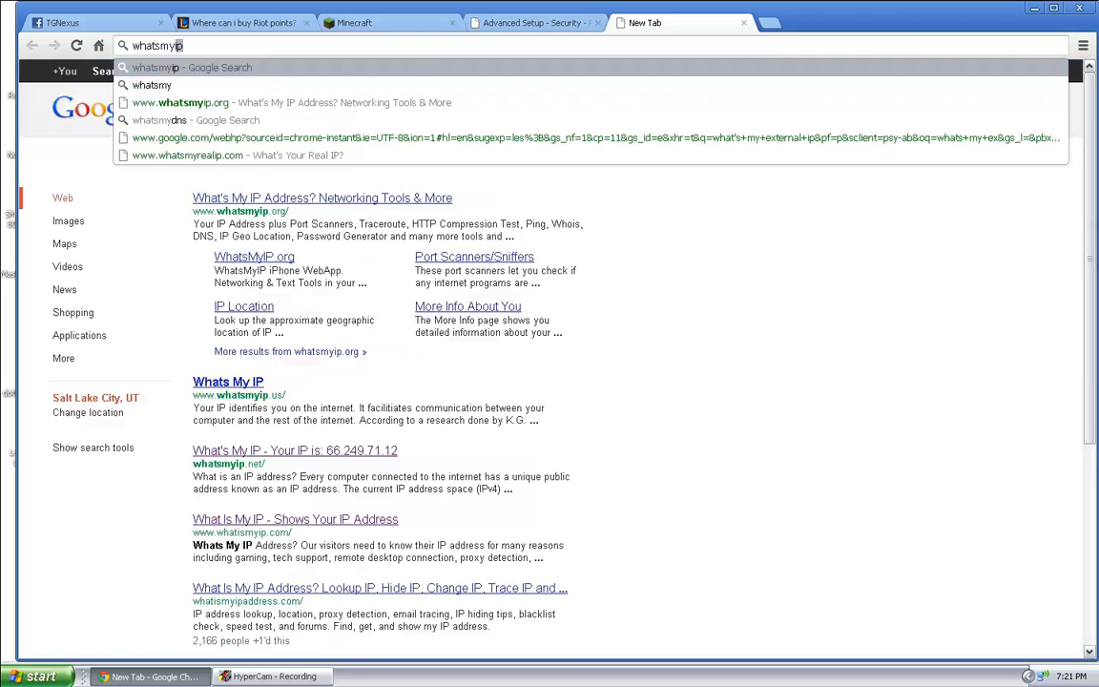
text(m)
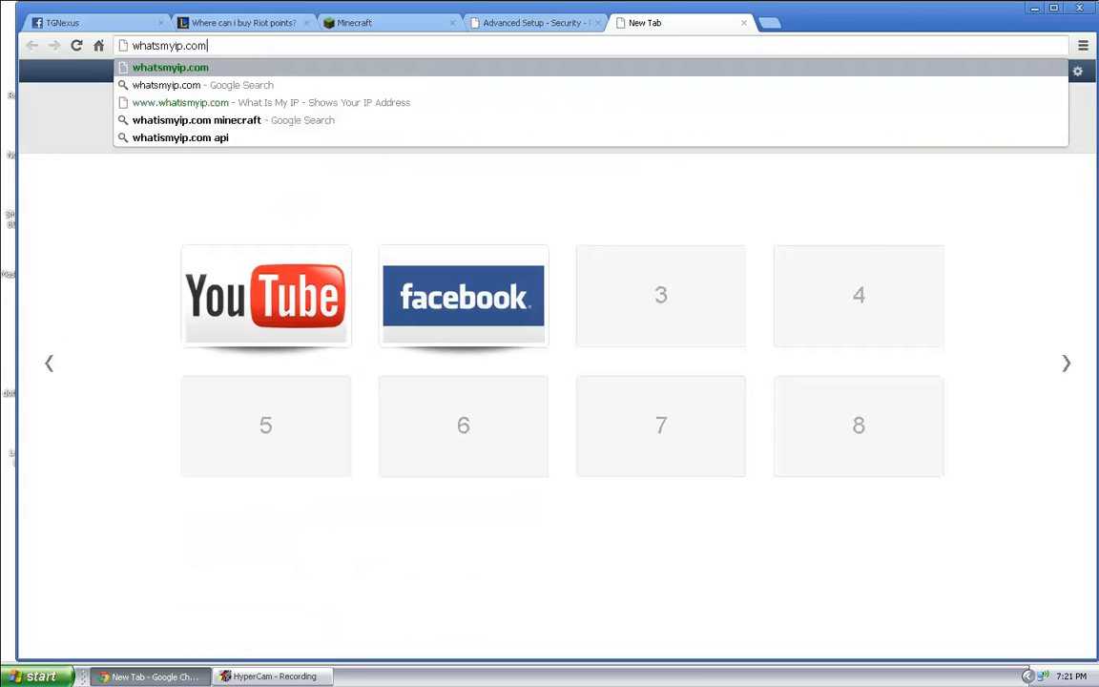
key(Return)
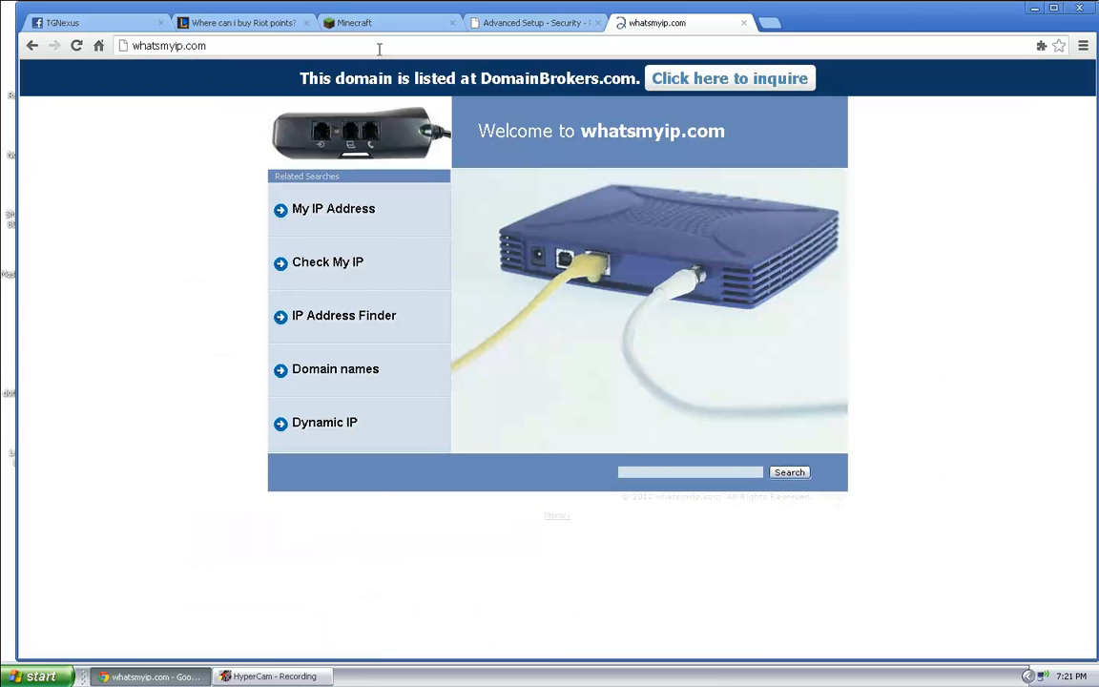
click(281, 47)
text(whats my )
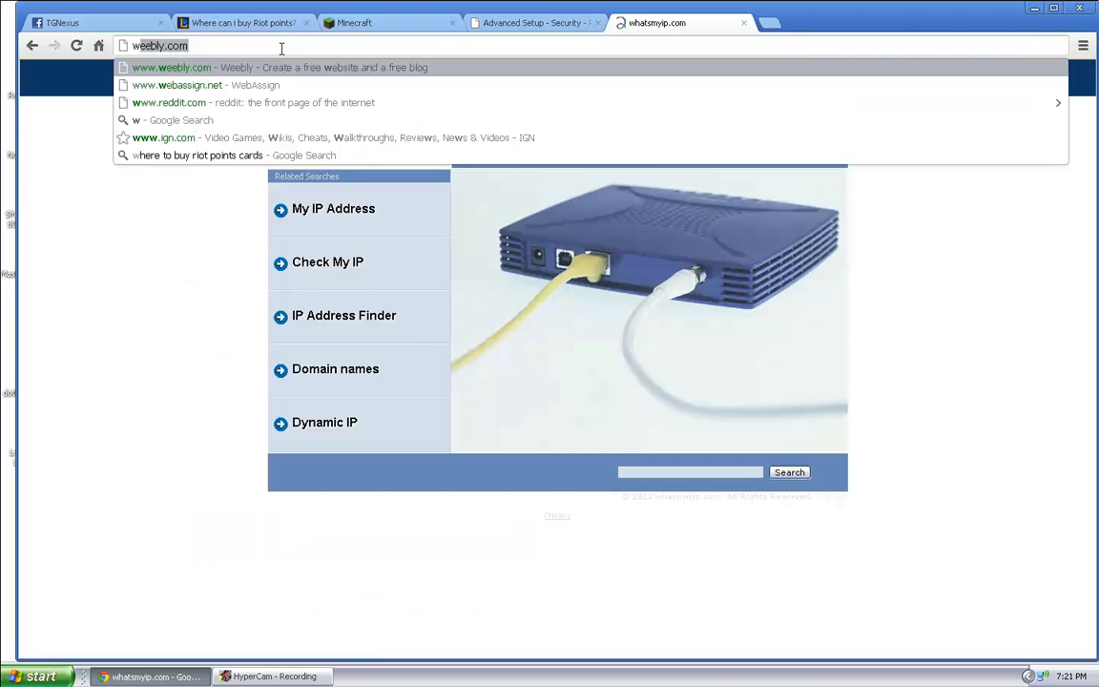
text(ip)
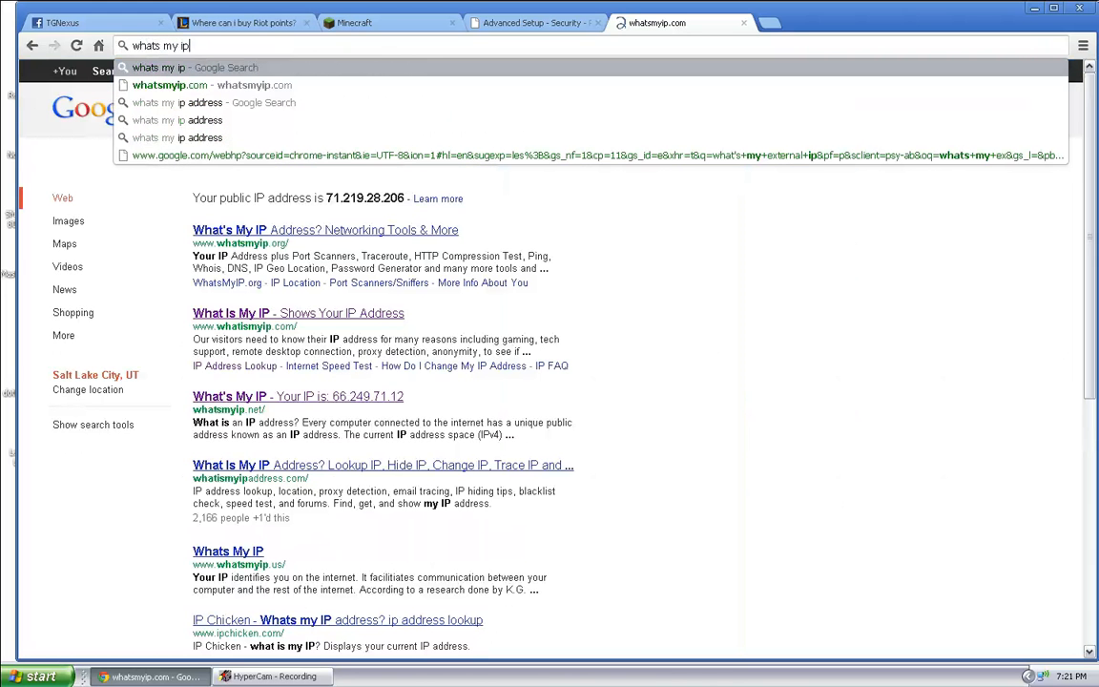
click(306, 237)
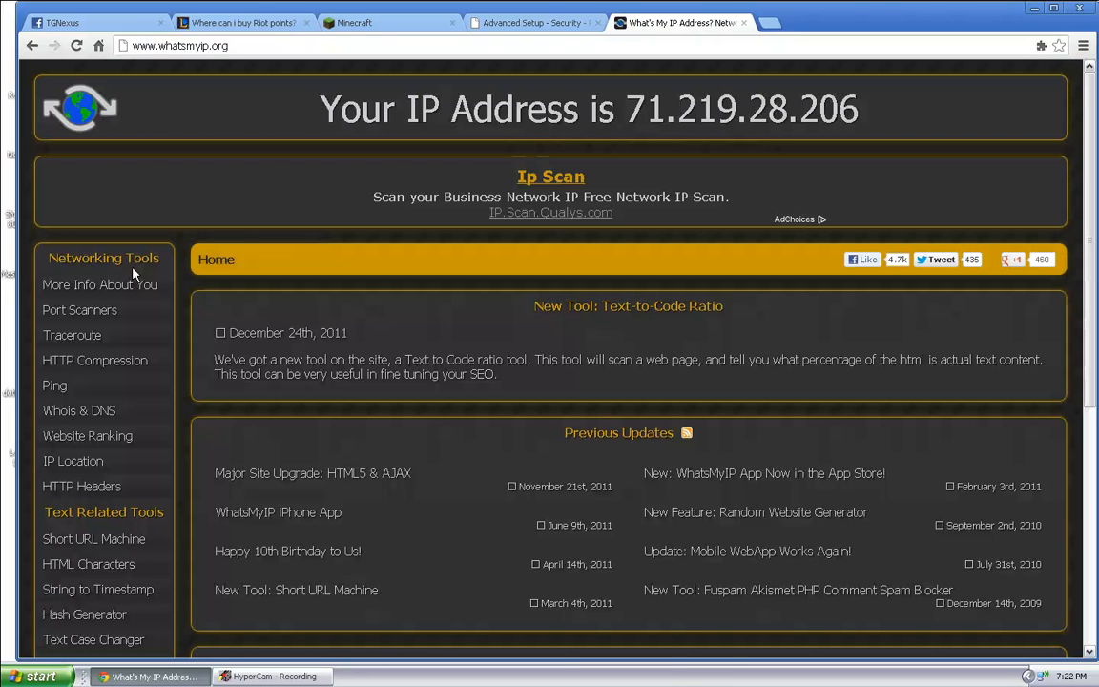
Return to the modem's Port Forwarding page and review the form and the Port Forwarding List.
click(520, 22)
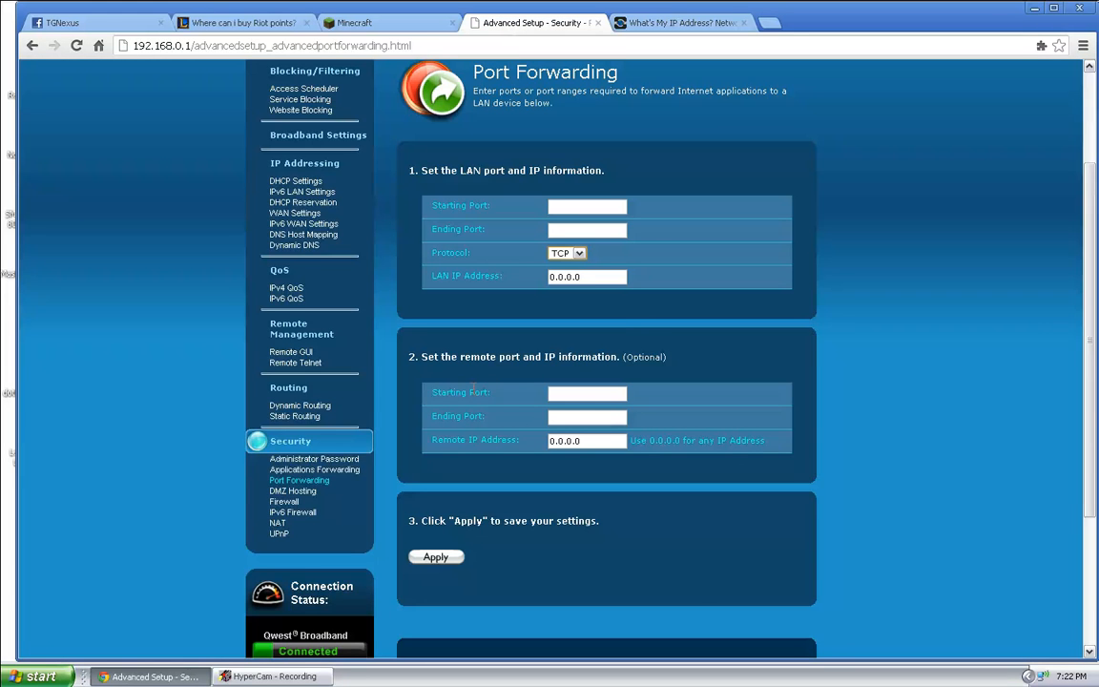
scroll(473, 392, down, 3)
scroll(602, 293, up, 3)
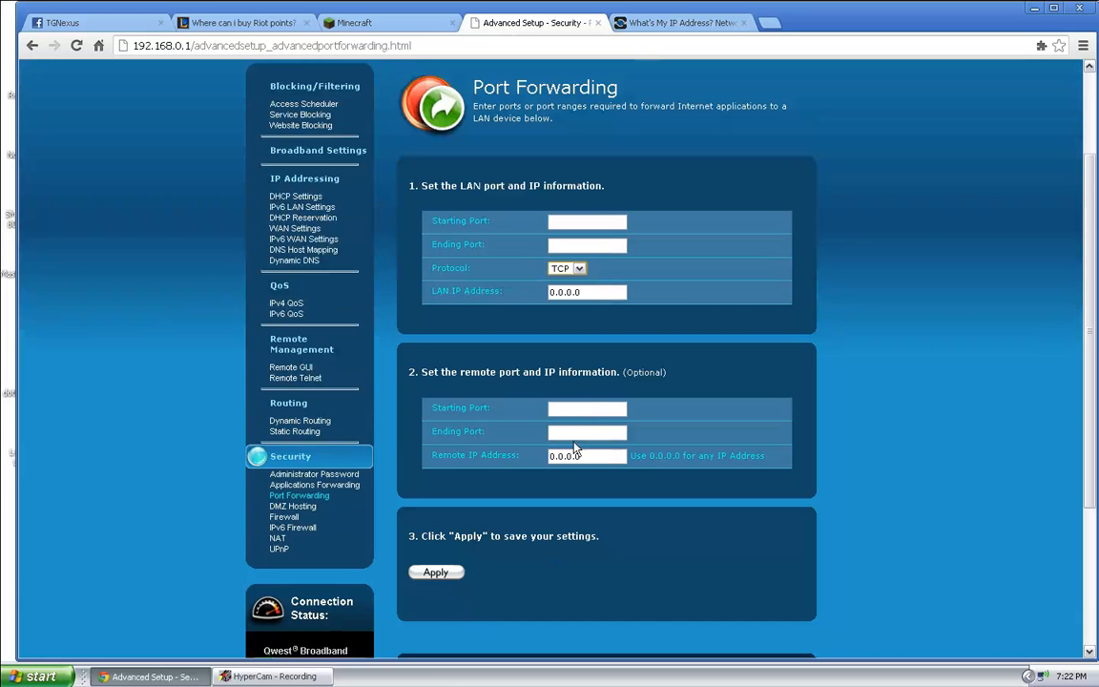
scroll(427, 548, down, 3)
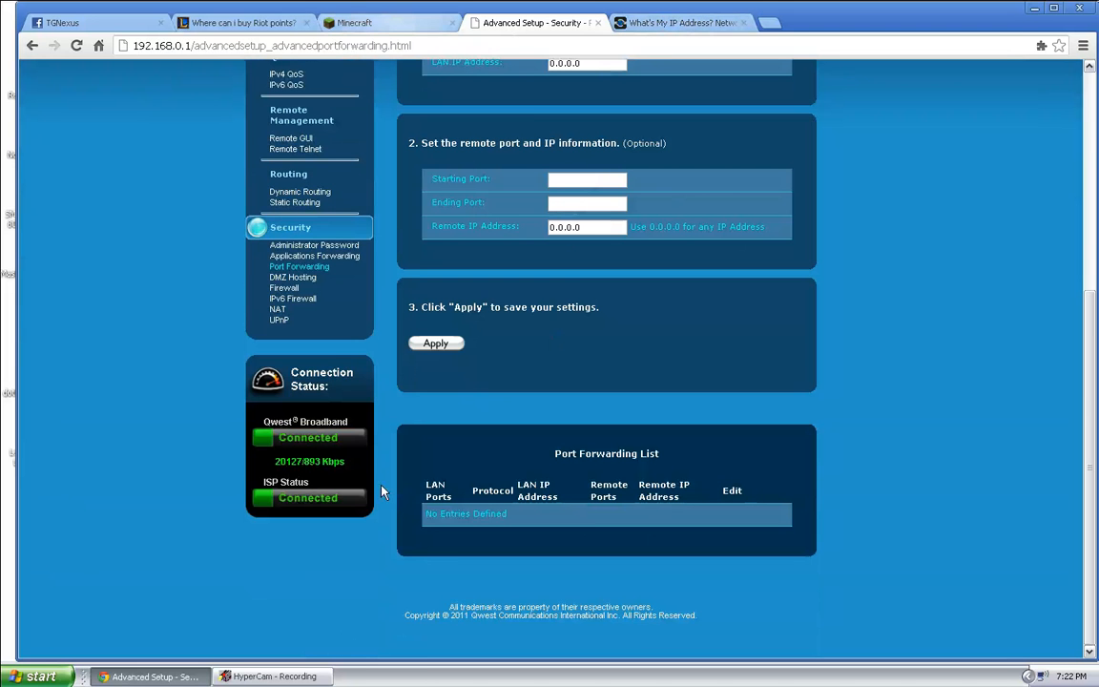
Open the MC server 9-3-12 folder on the desktop, launch minecraft_server.jar and close the server window again.
click(388, 27)
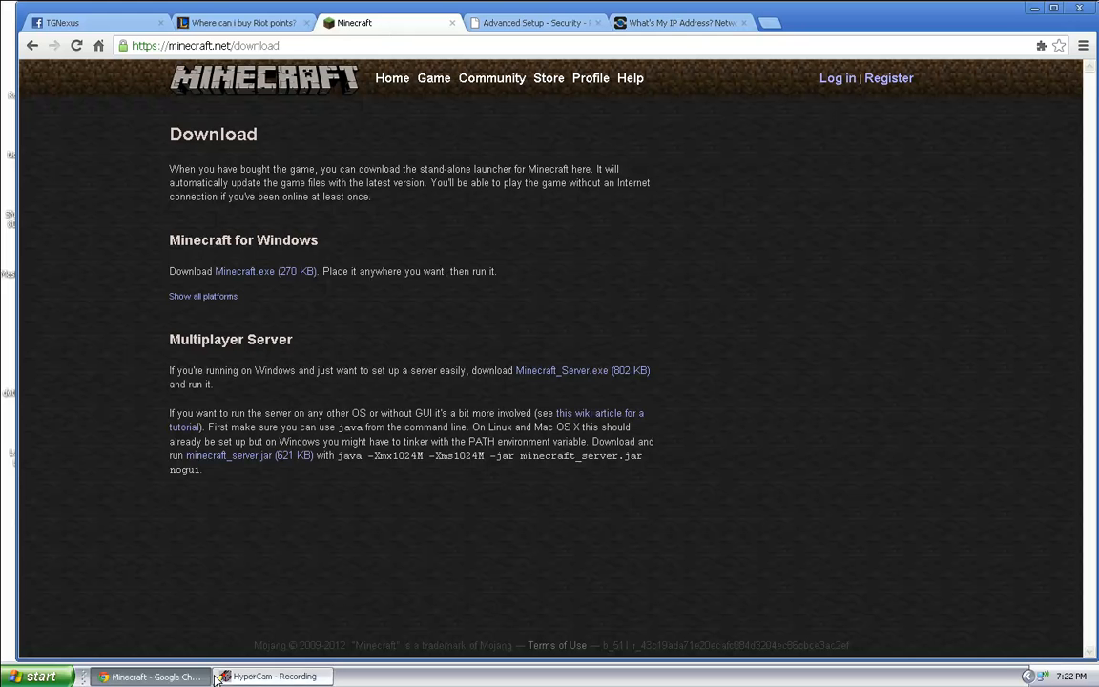
click(153, 676)
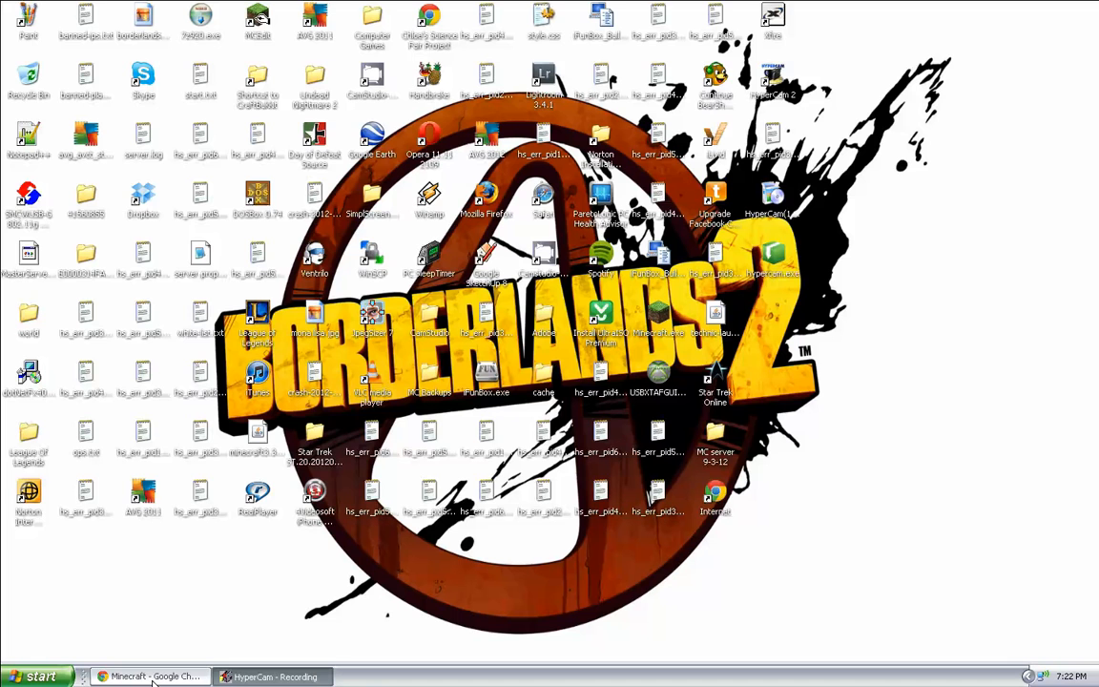
double_click(716, 439)
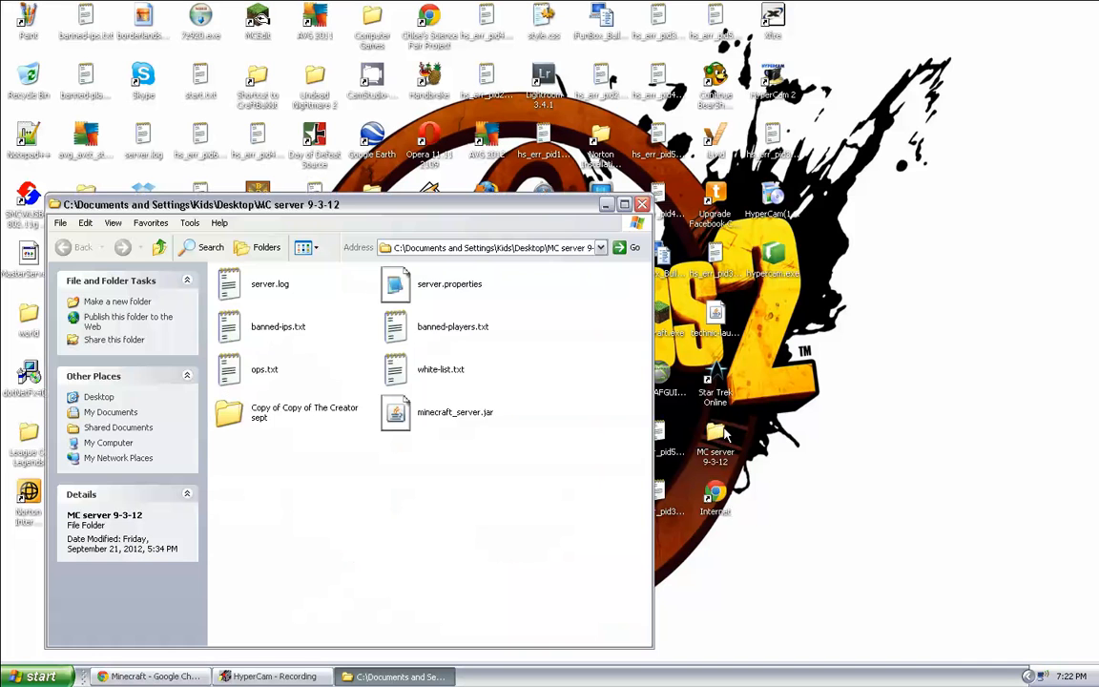
click(396, 417)
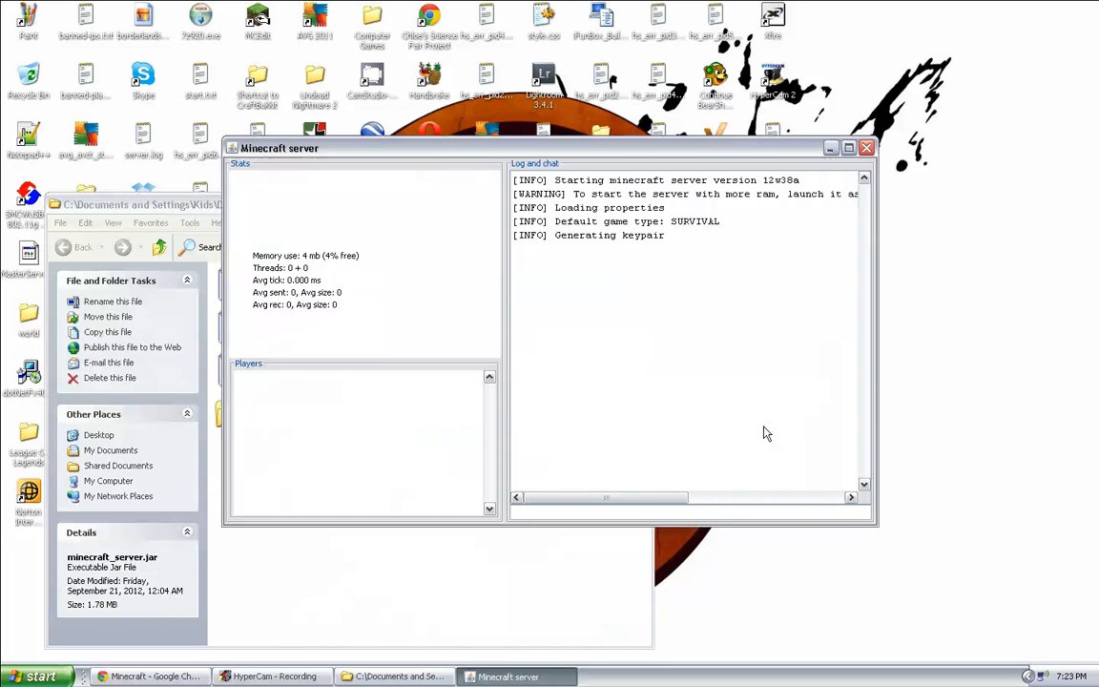
click(866, 149)
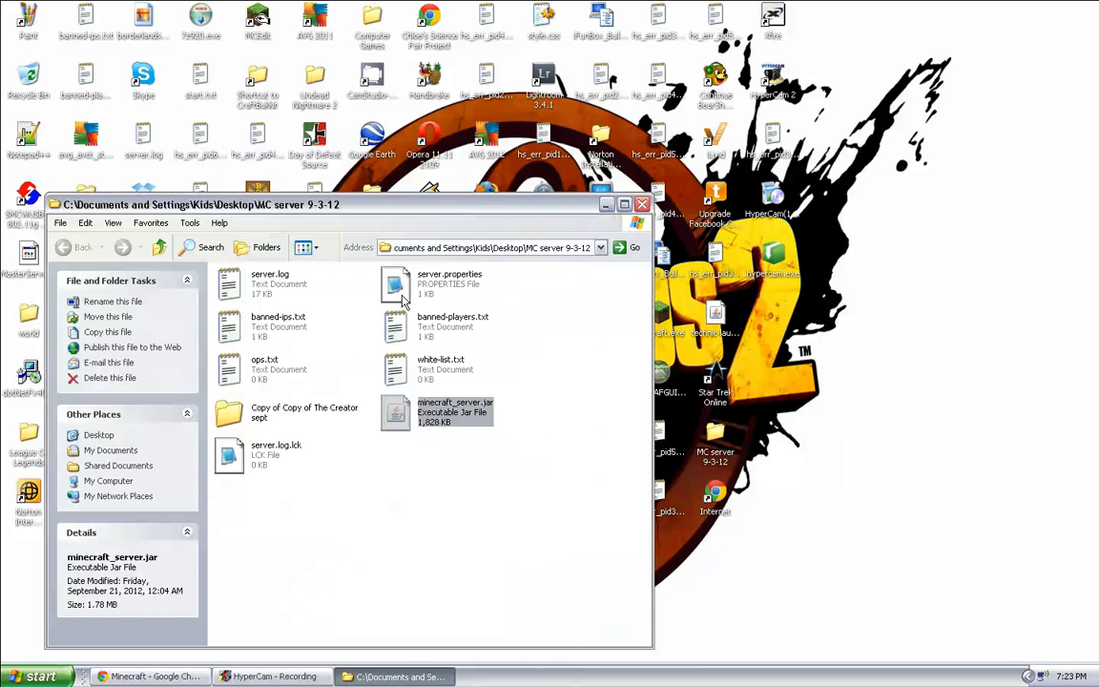
Open server.properties from the server folder and review all of its settings.
double_click(398, 283)
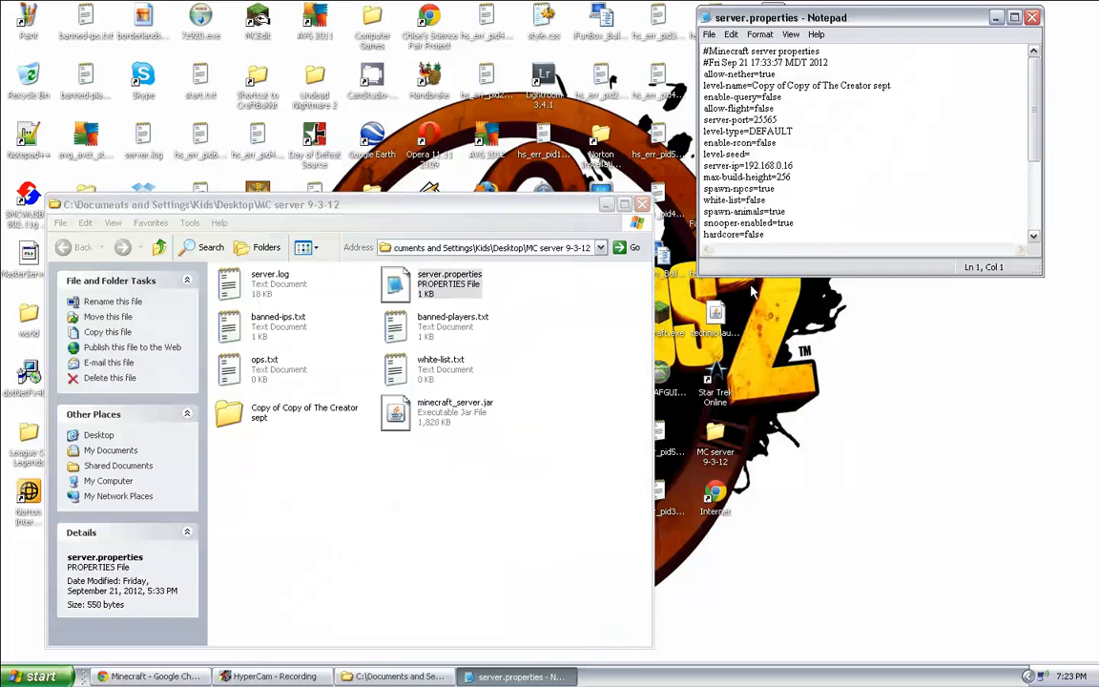
scroll(902, 165, down, 4)
scroll(923, 165, up, 4)
scroll(926, 165, down, 4)
scroll(926, 165, up, 4)
scroll(926, 165, down, 4)
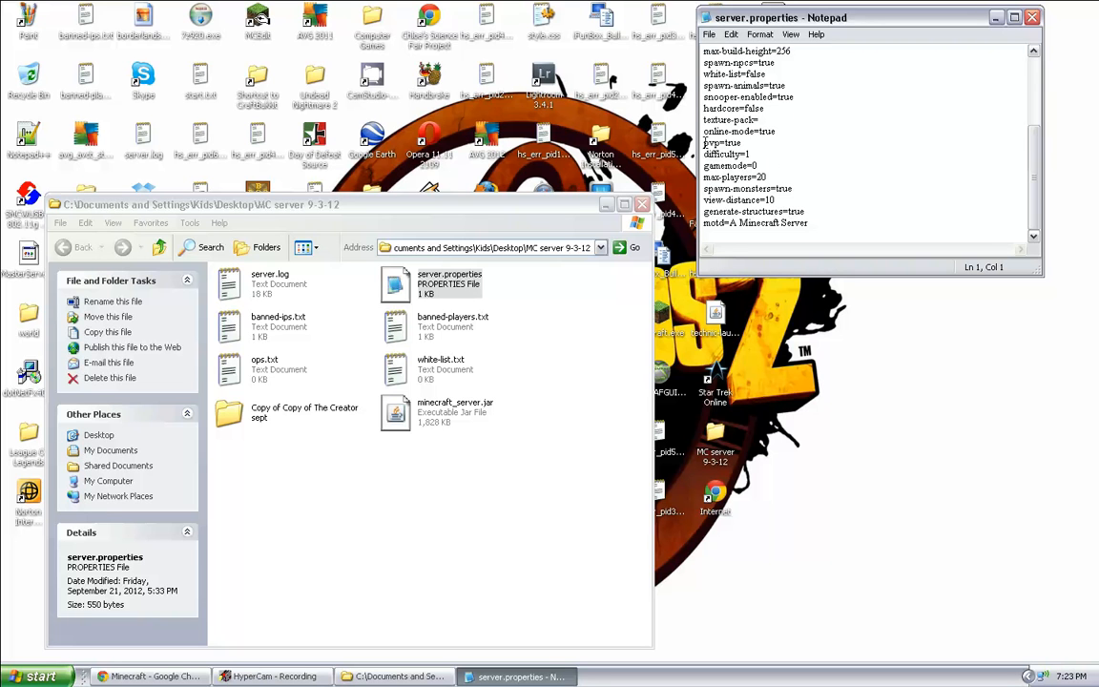
scroll(753, 143, up, 4)
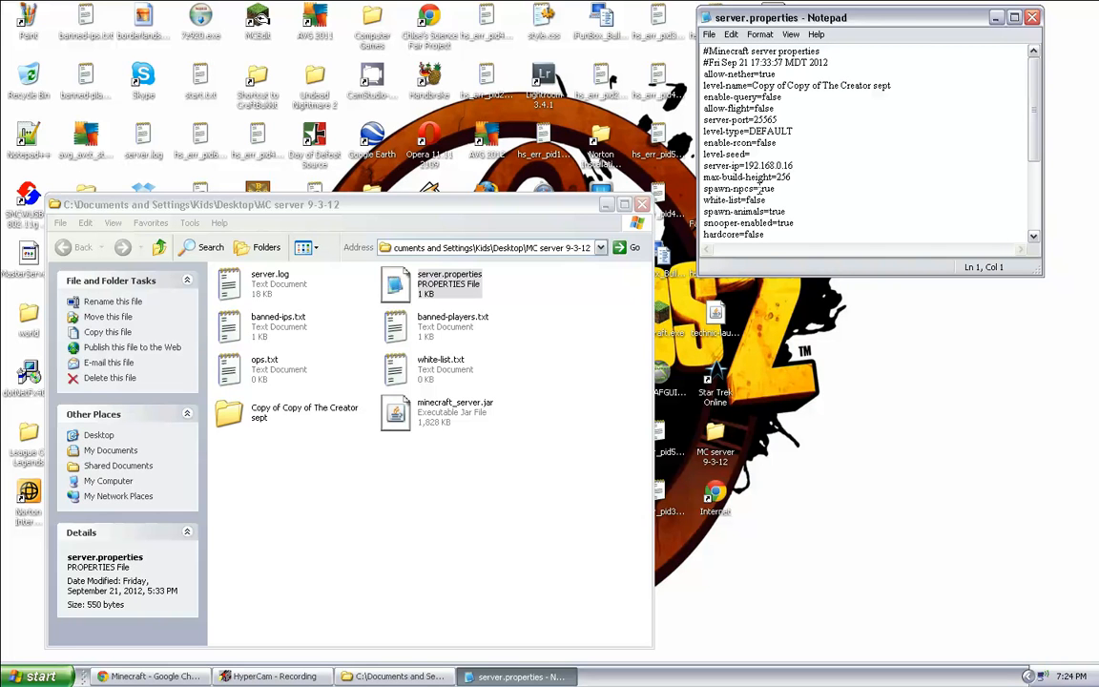
click(794, 166)
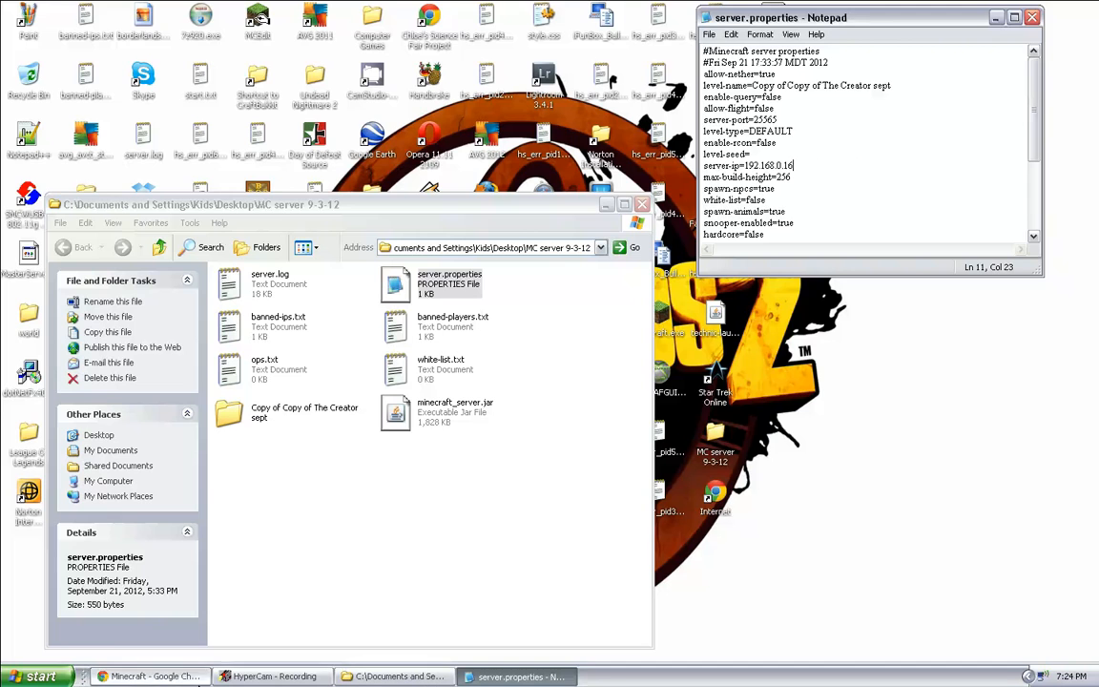
click(152, 675)
click(659, 22)
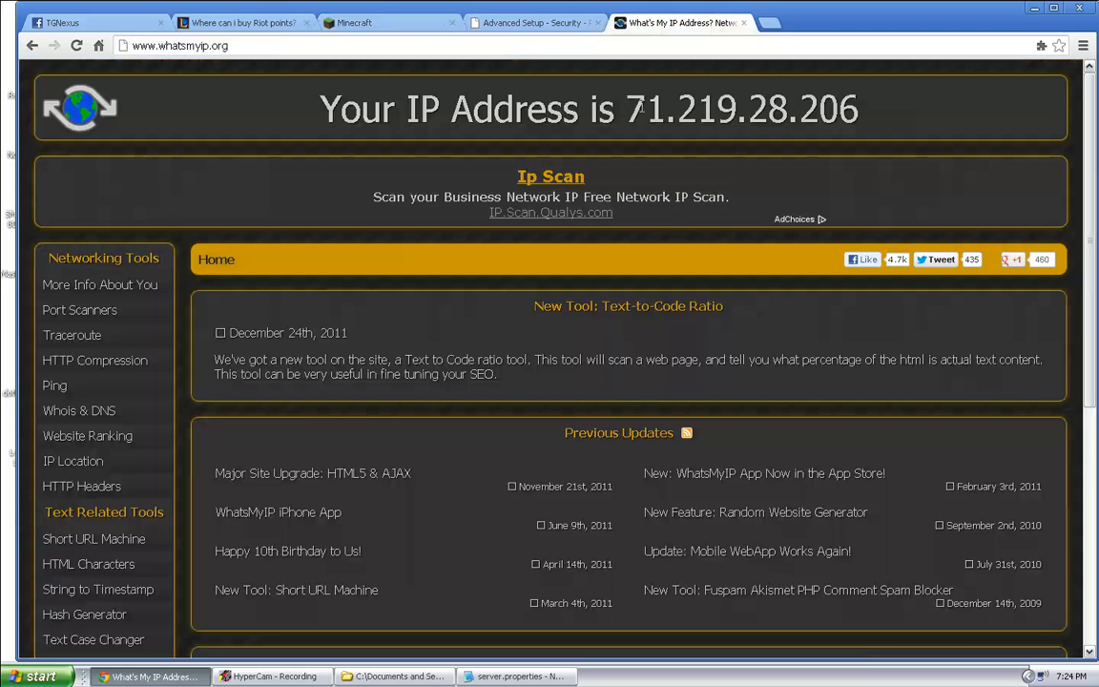
drag(621, 95, 858, 91)
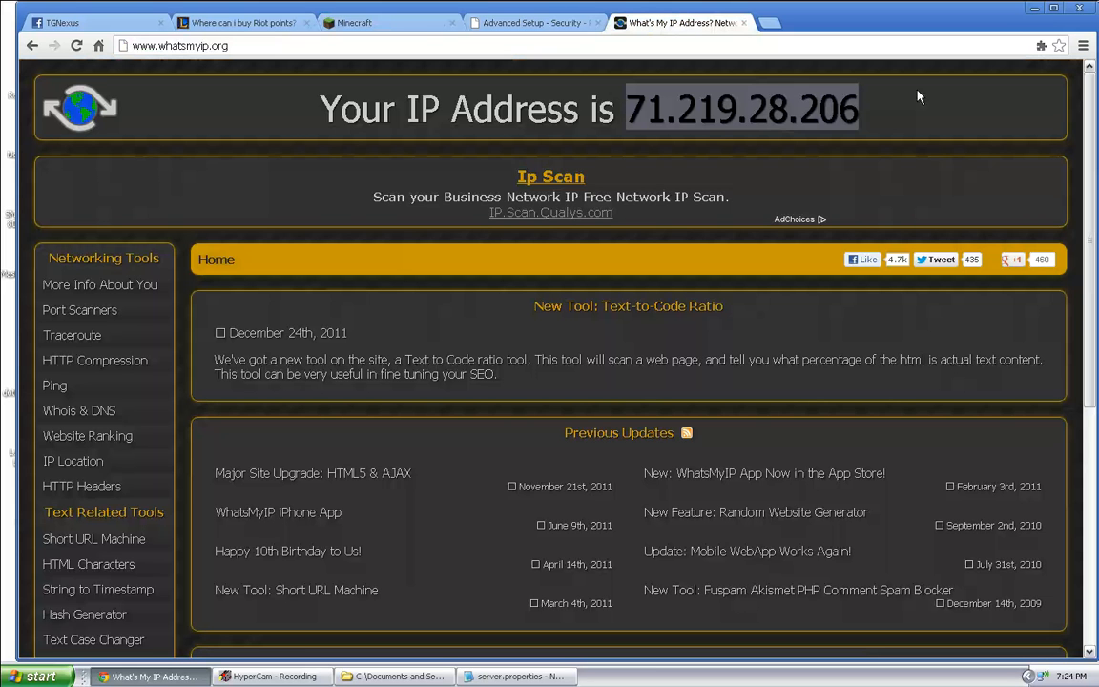
right_click(725, 112)
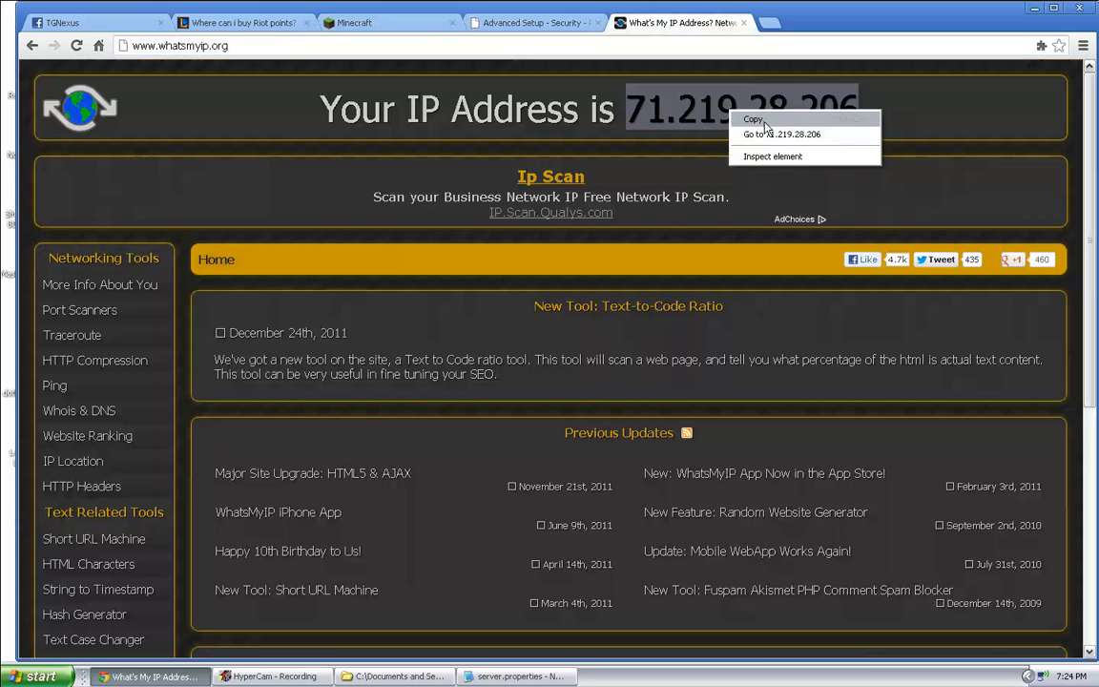
click(744, 120)
Switch back to server.properties and clear the server-ip value, keeping max-build-height=256 on its own line.
click(515, 675)
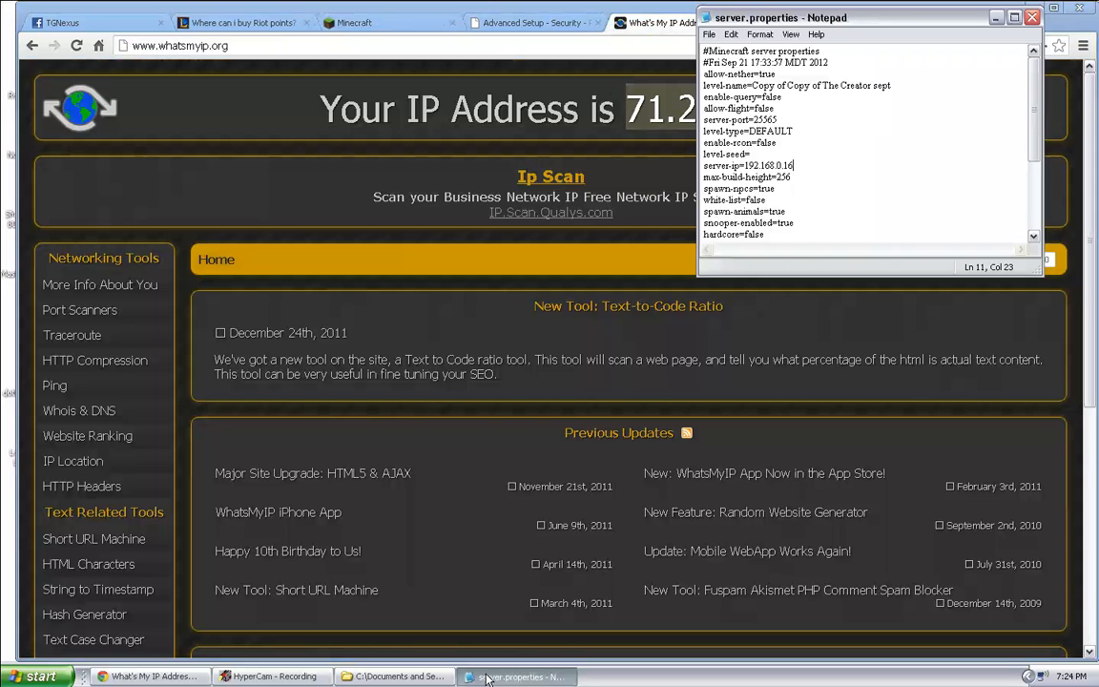
key(shift+Home)
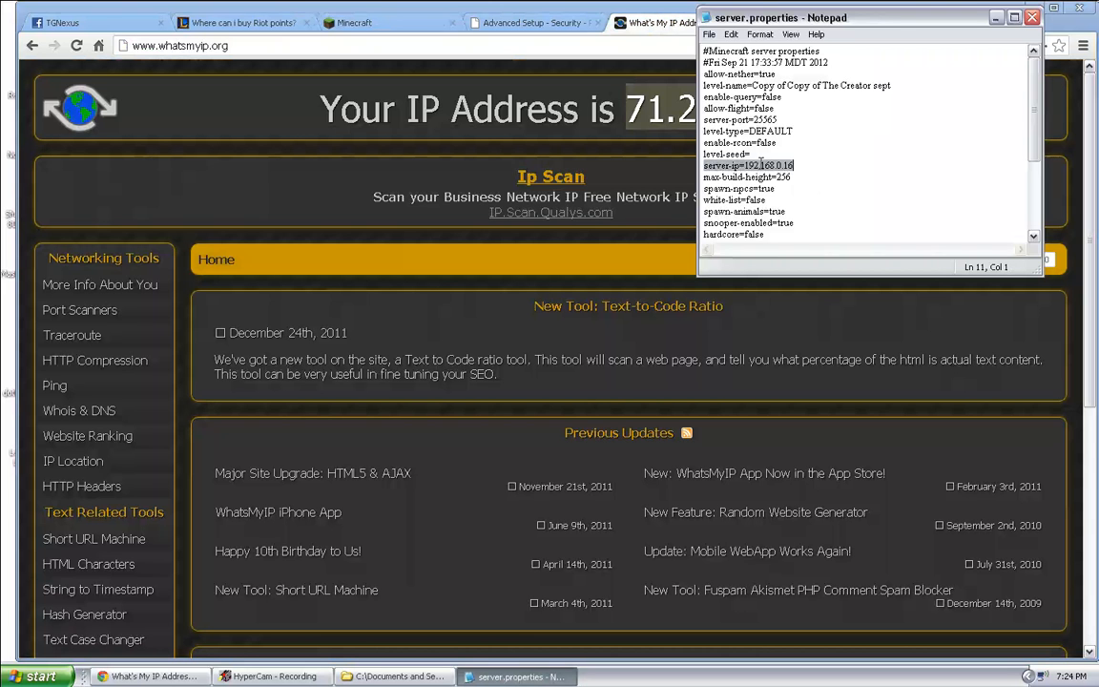
key(End)
key(Delete)
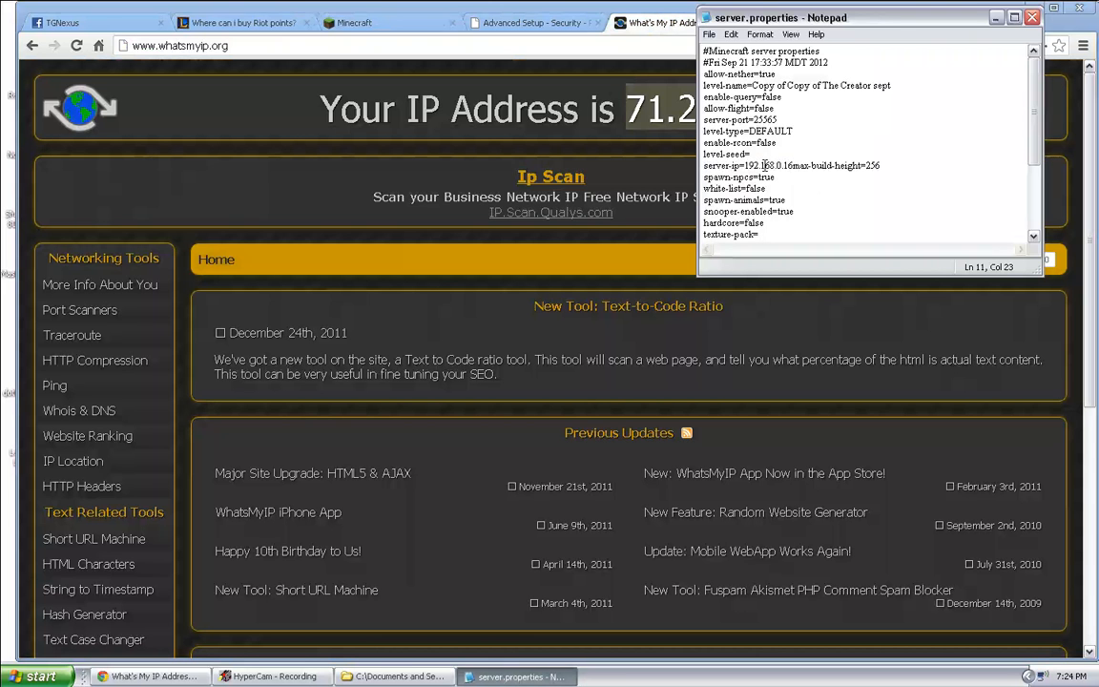
key(BackSpace)
key(BackSpace)
key(BackSpace)
key(BackSpace)
key(BackSpace)
key(BackSpace)
key(BackSpace)
key(BackSpace)
key(BackSpace)
key(BackSpace)
key(BackSpace)
key(BackSpace)
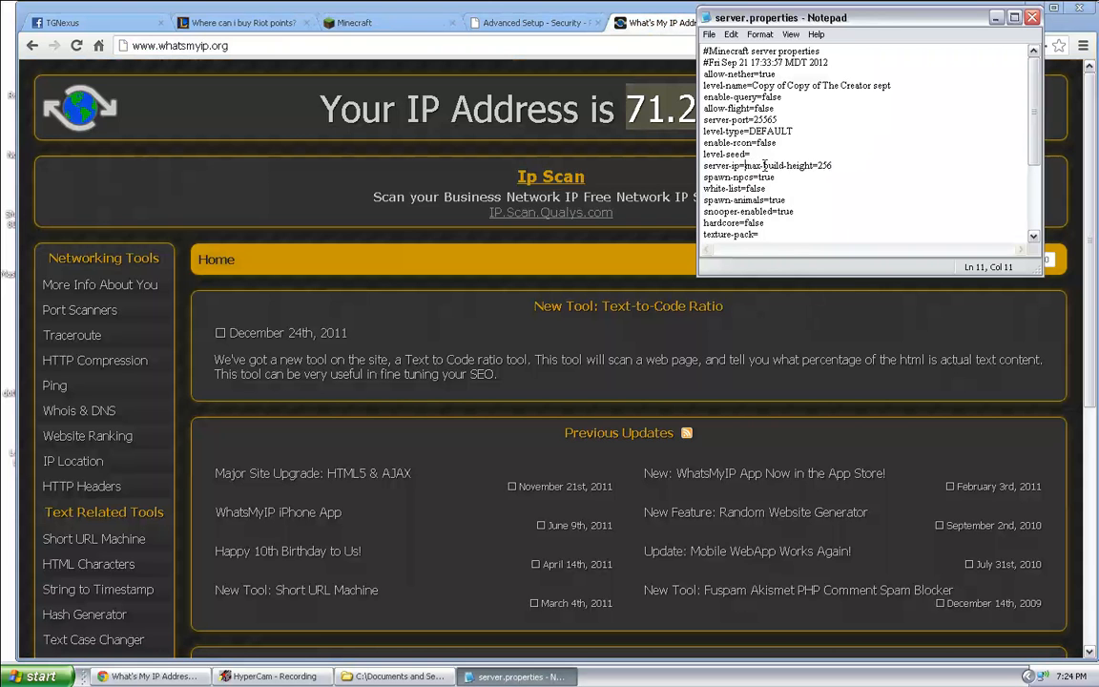
key(Return)
Paste the copied public IP address as the server-ip value, then save and close server.properties.
click(770, 165)
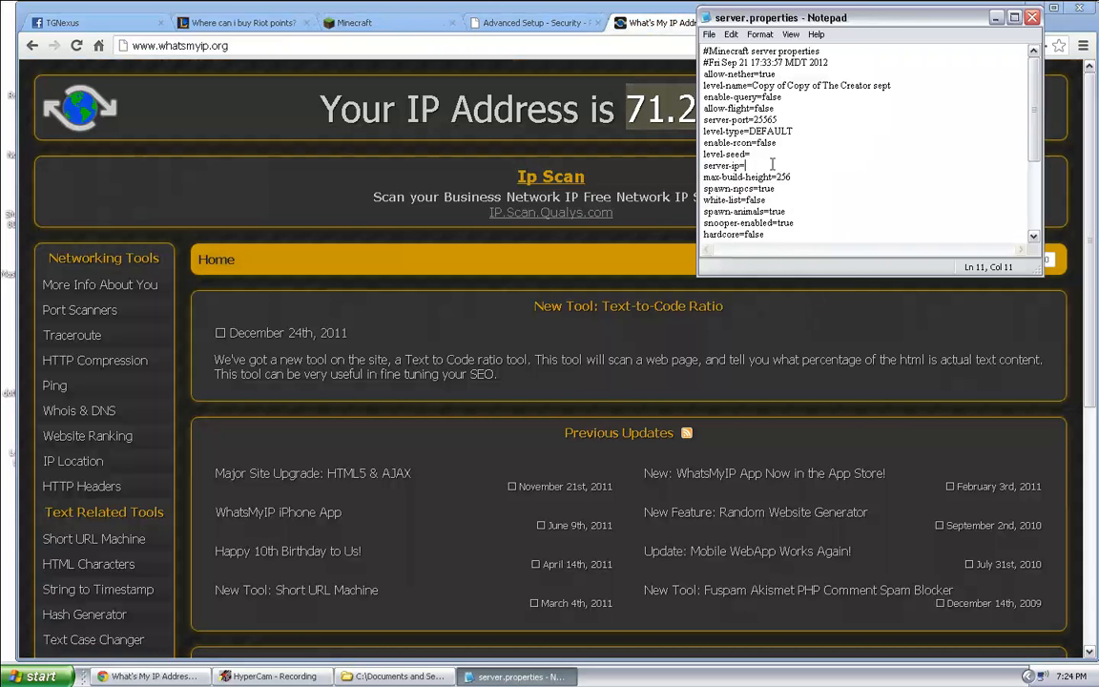
right_click(770, 165)
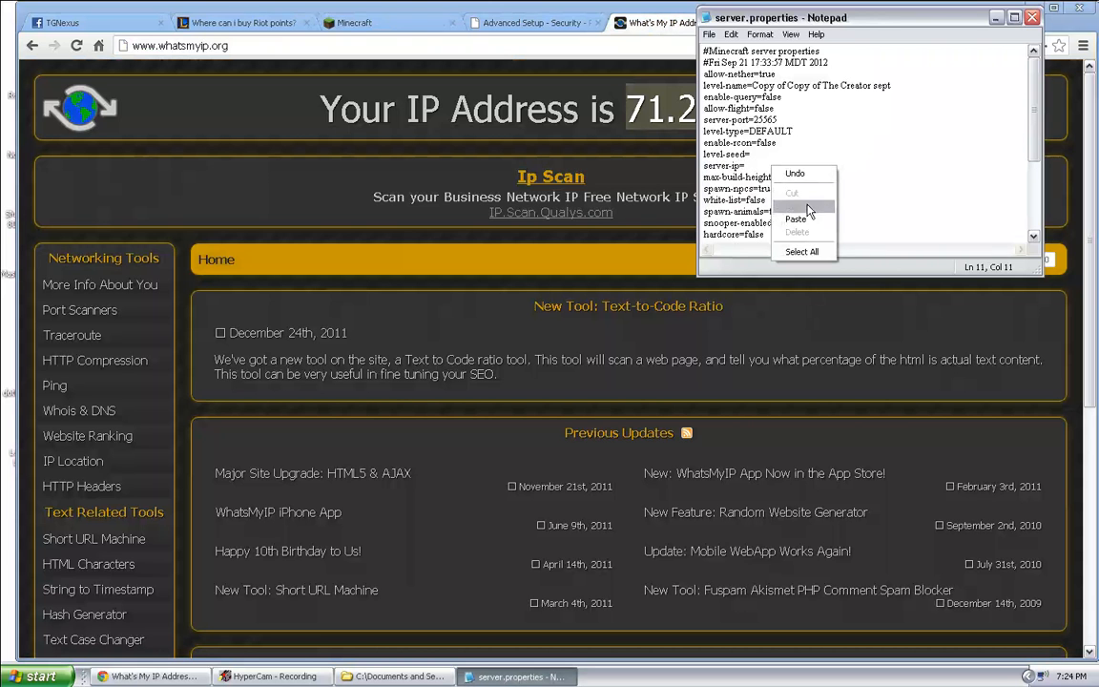
click(796, 216)
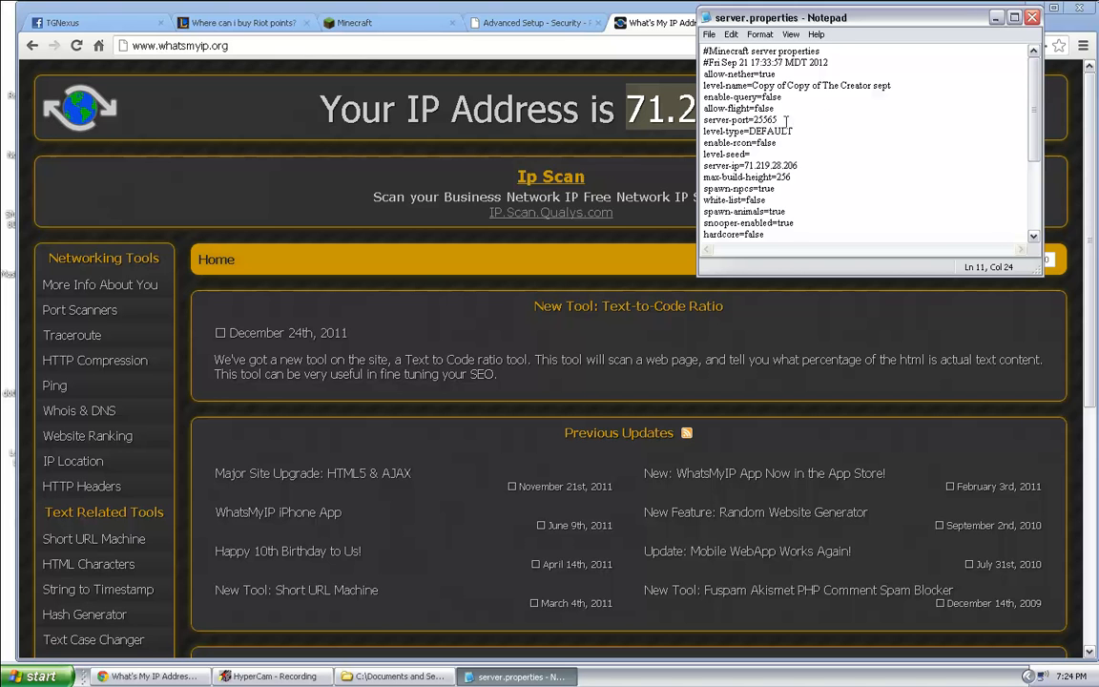
click(708, 34)
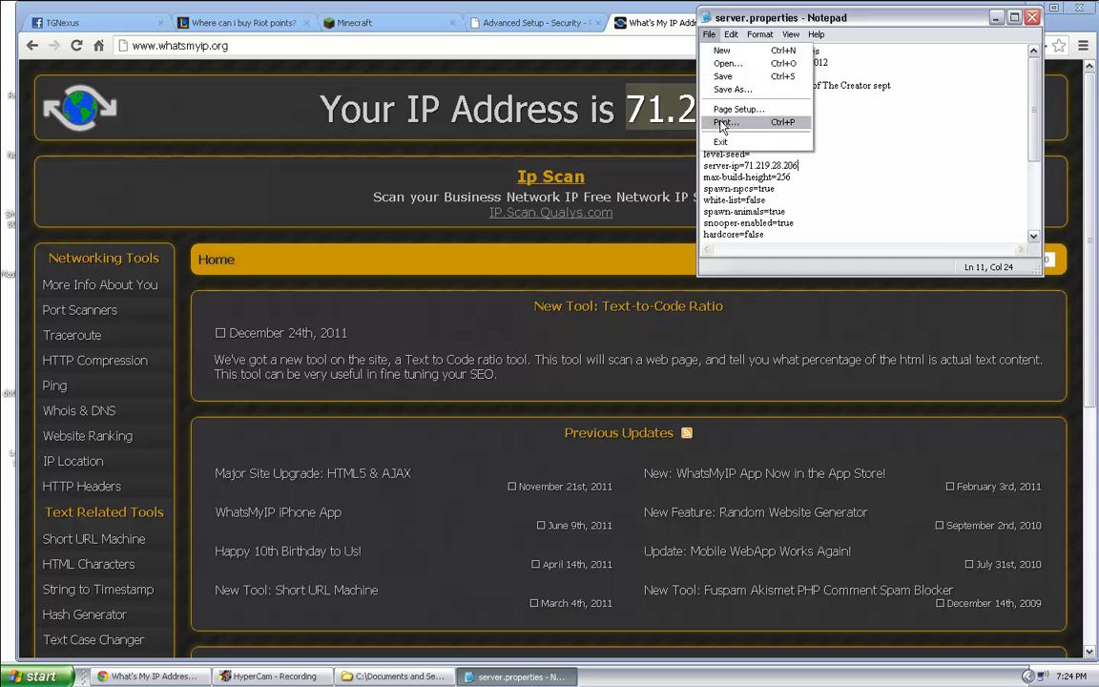
click(722, 76)
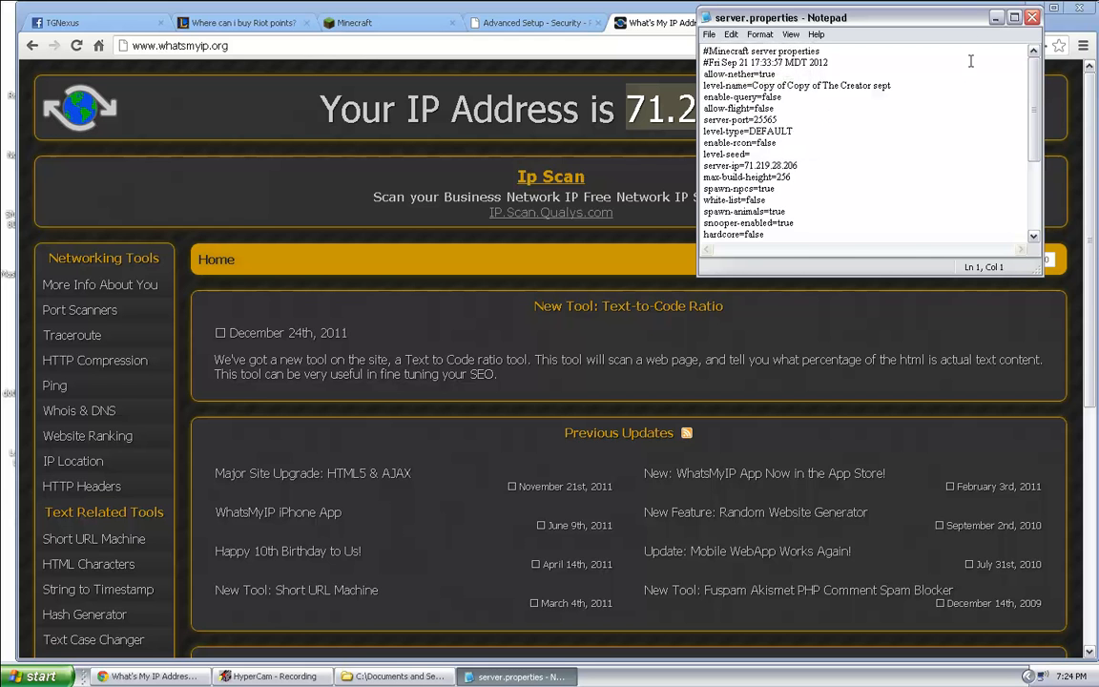
click(1030, 17)
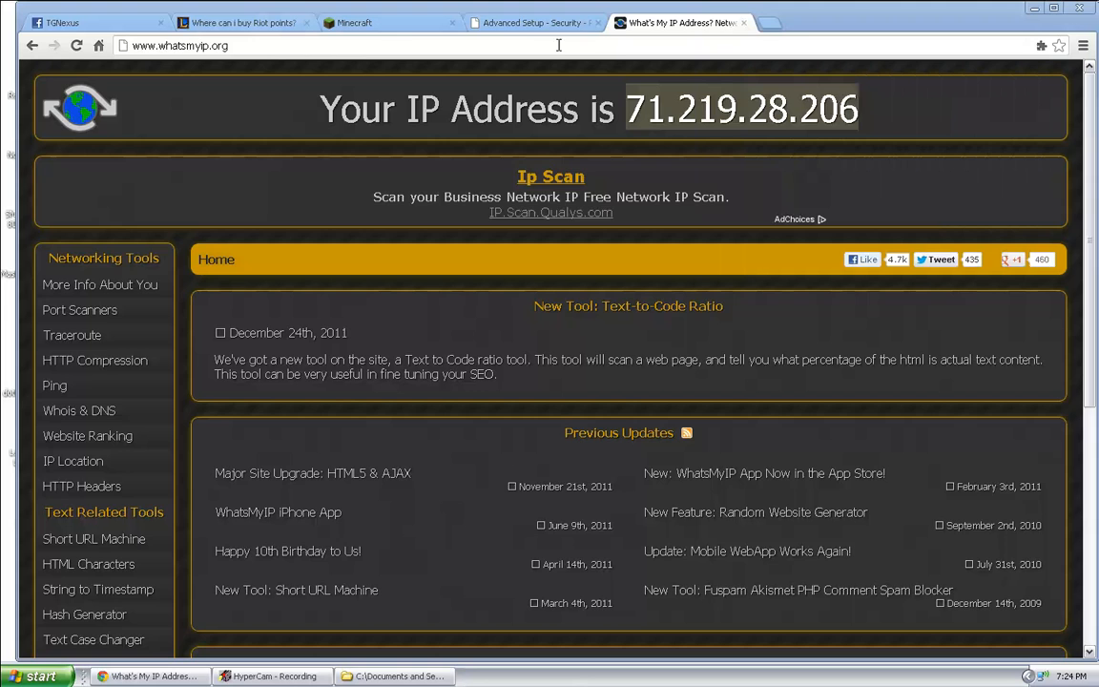
Return to the modem's Port Forwarding page and look over the LAN port, remote port and Port Forwarding List sections.
click(482, 26)
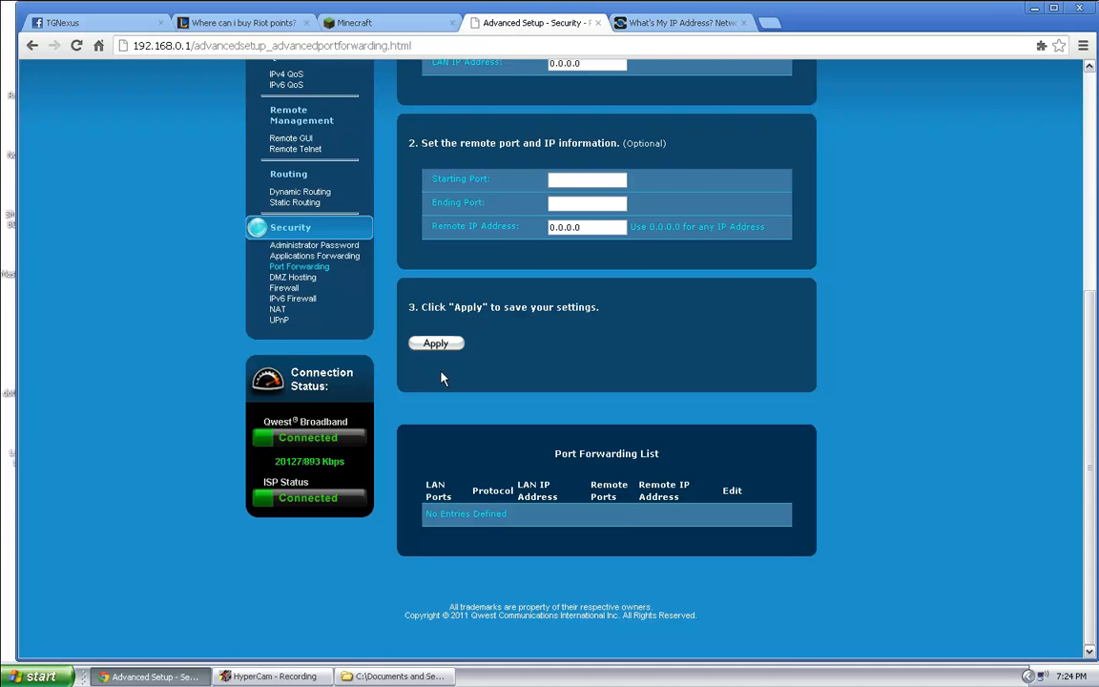
scroll(442, 379, up, 5)
scroll(553, 408, down, 2)
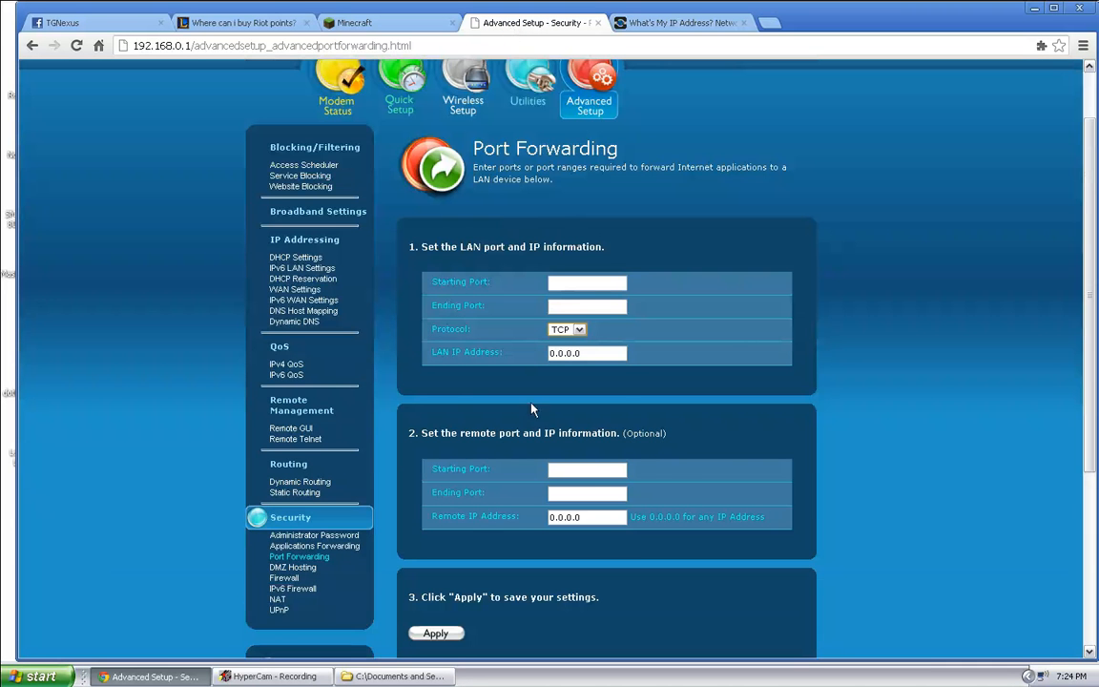
scroll(469, 379, down, 3)
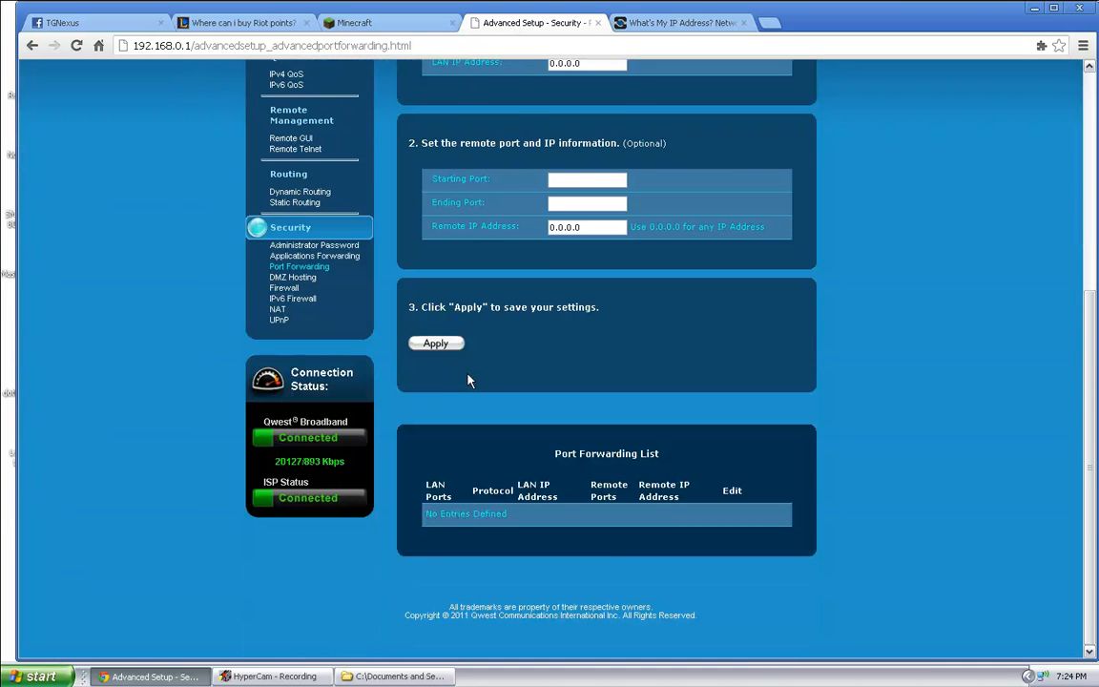
scroll(343, 321, up, 5)
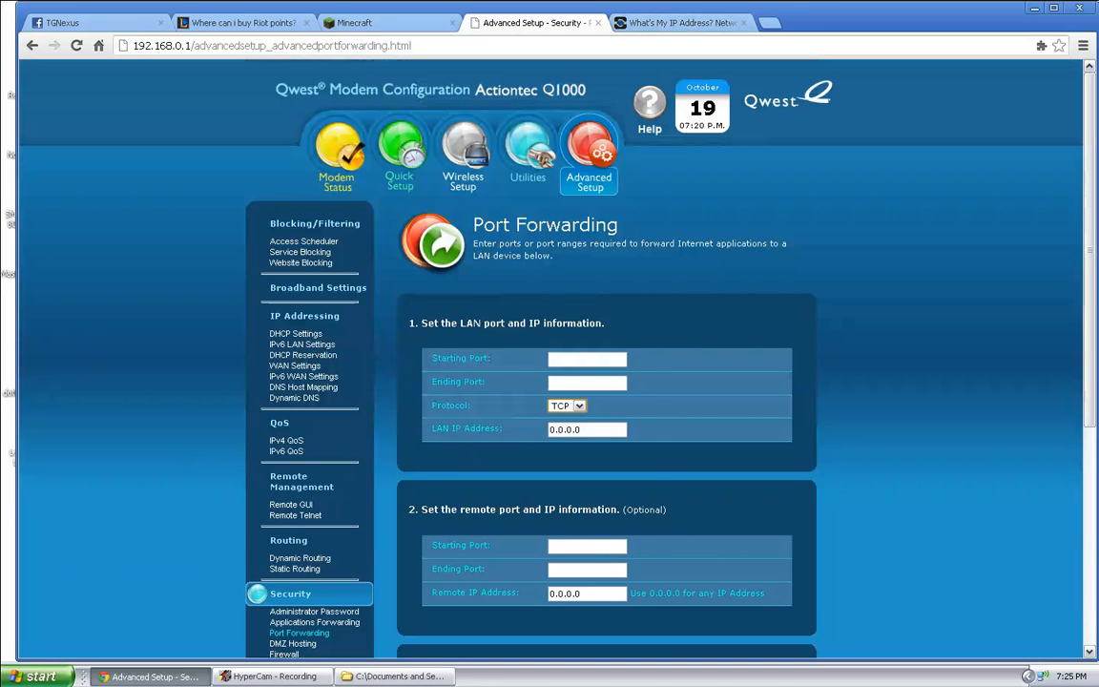
Start minecraft_server.jar from the MC server 9-3-12 folder and minimize the server window.
click(398, 675)
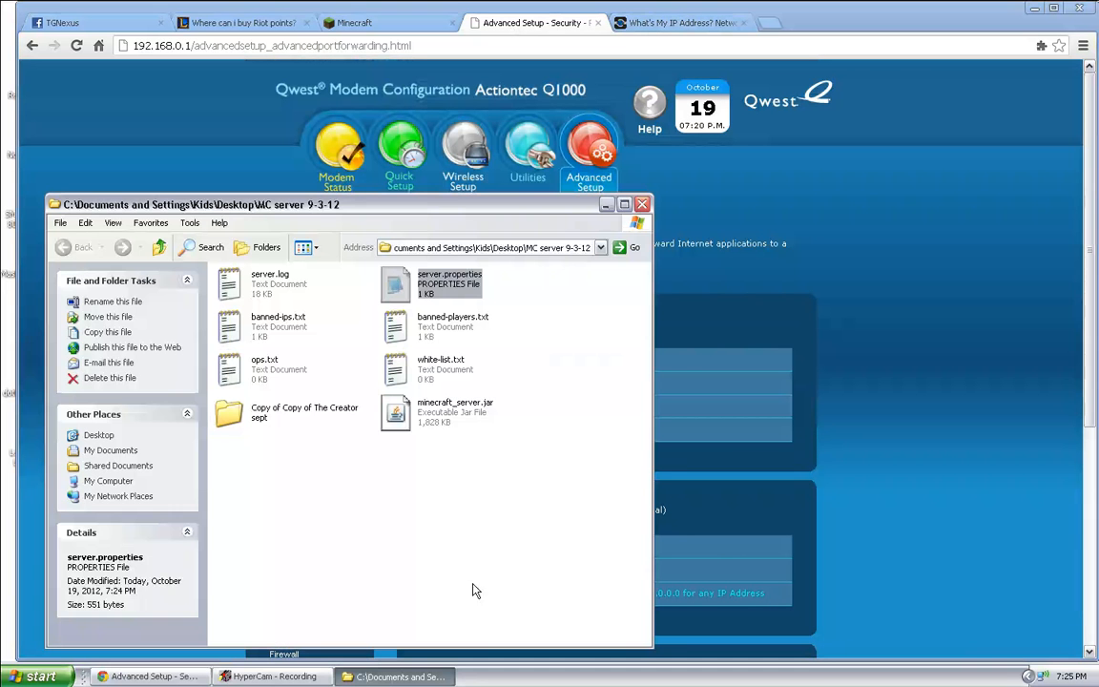
double_click(394, 420)
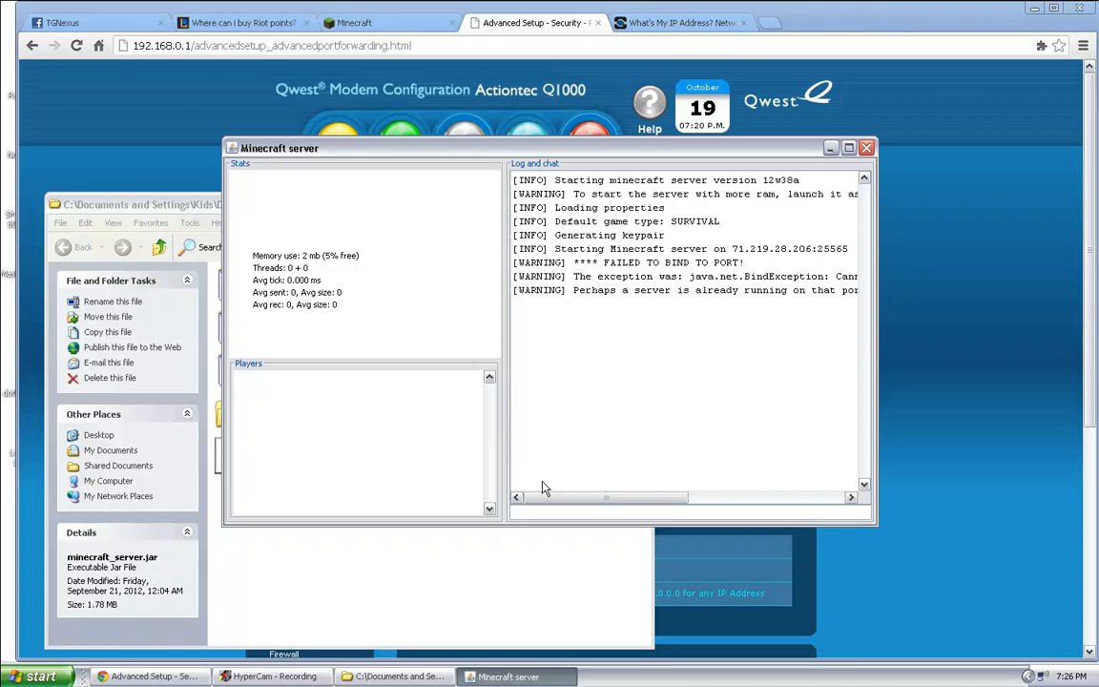
click(534, 676)
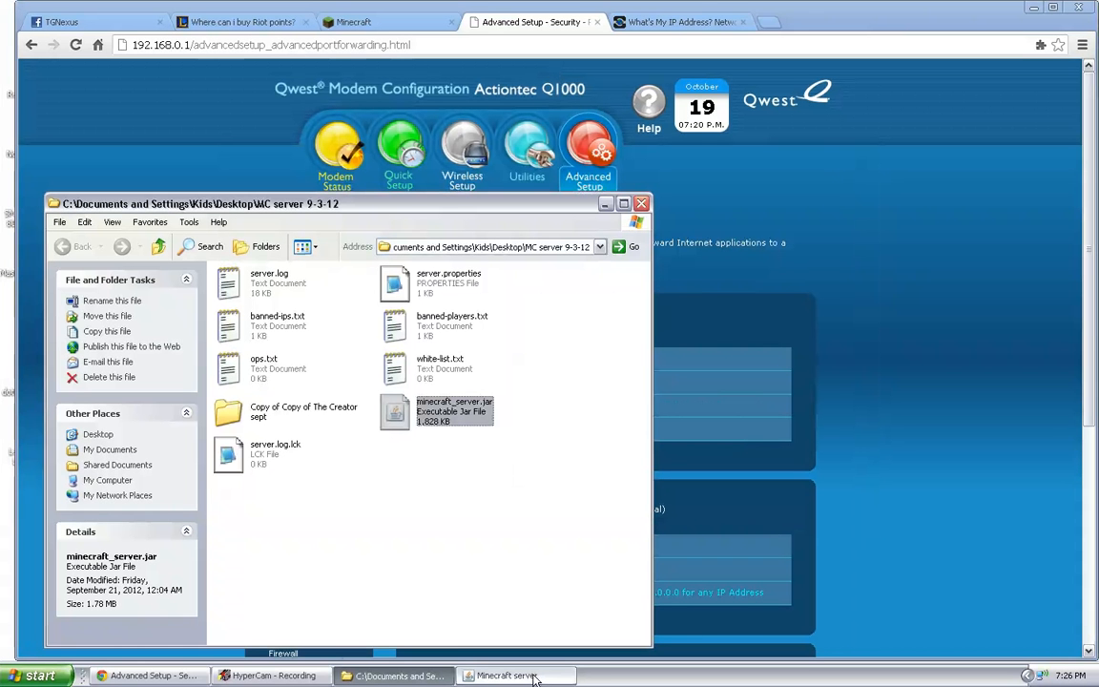
click(272, 675)
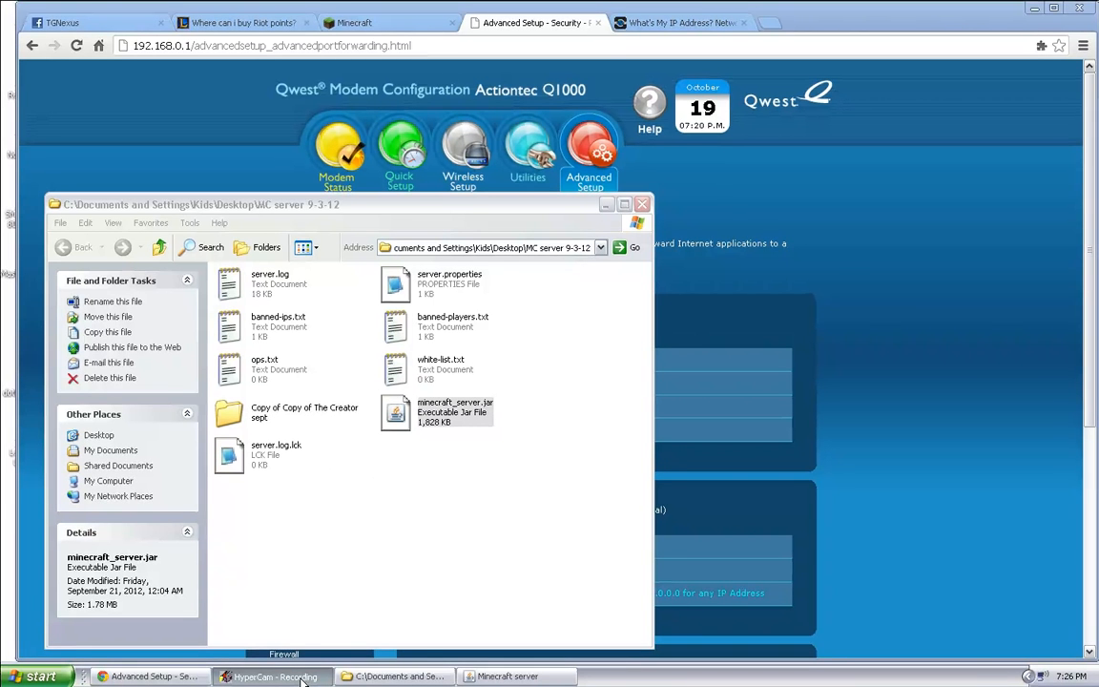
right_click(284, 679)
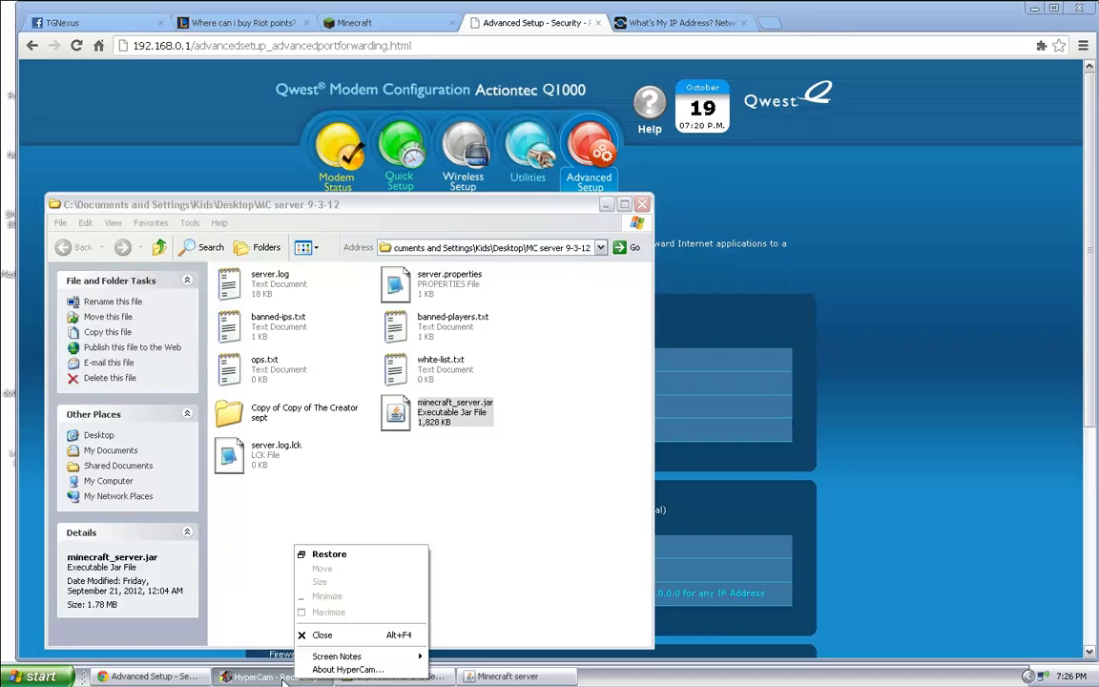
click(278, 676)
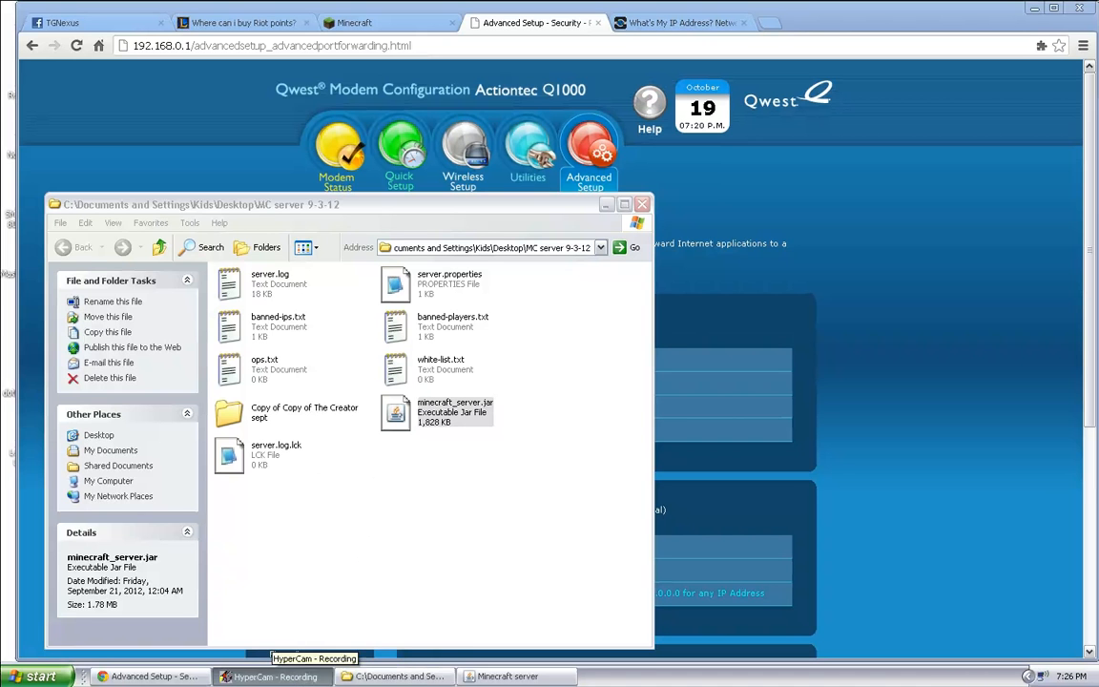
right_click(248, 675)
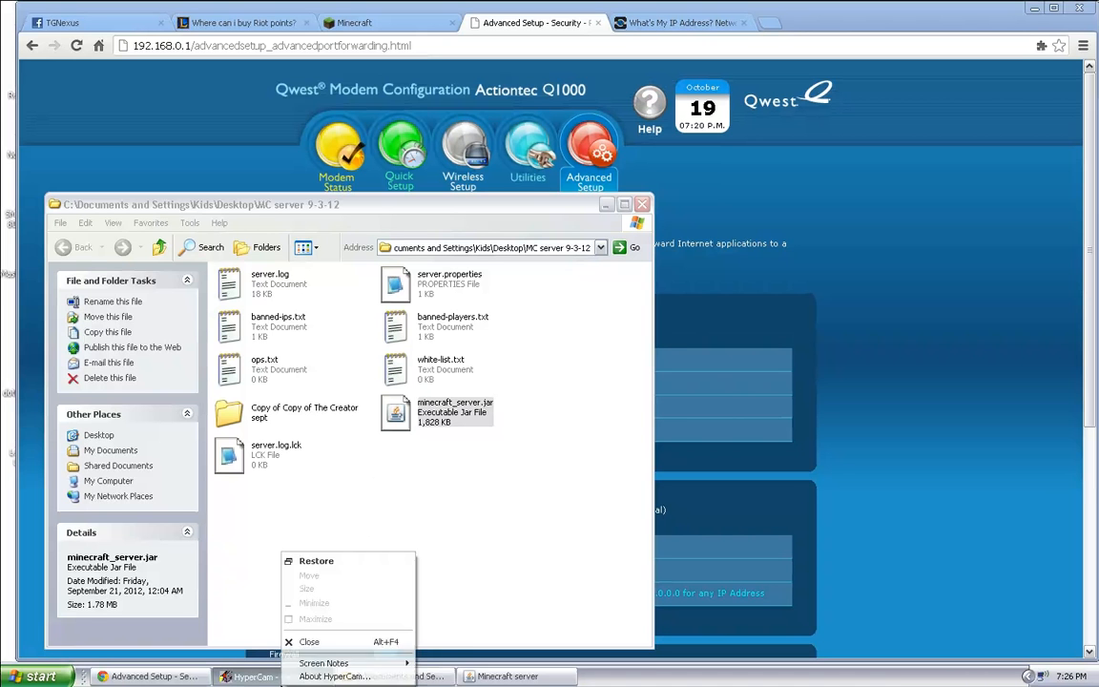
click(246, 675)
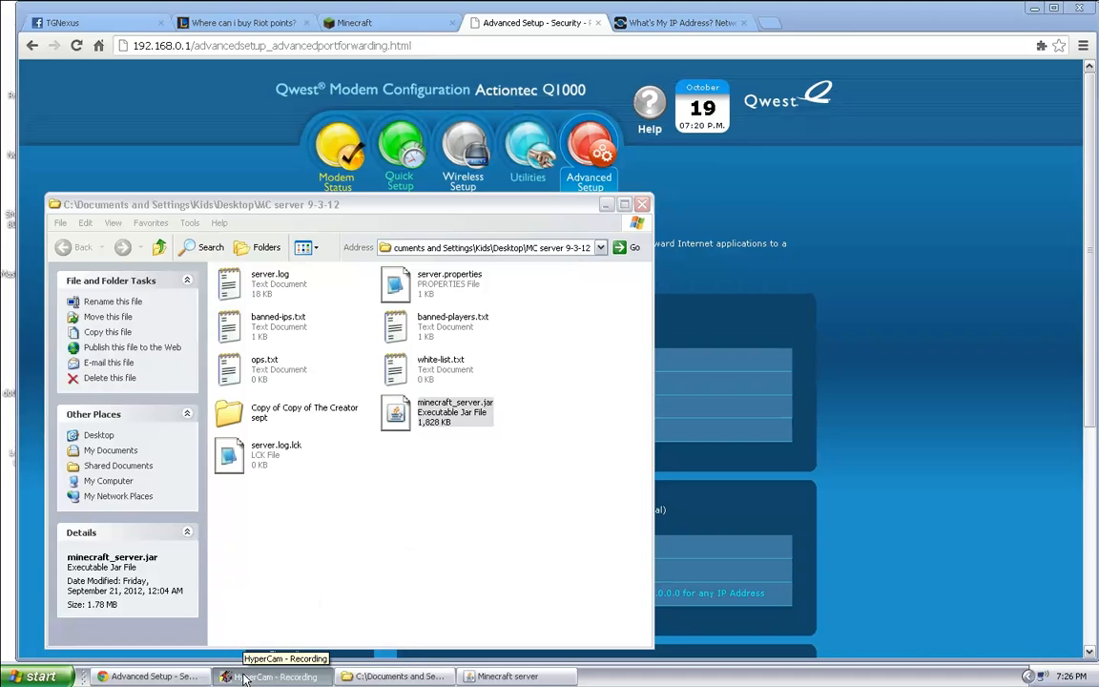